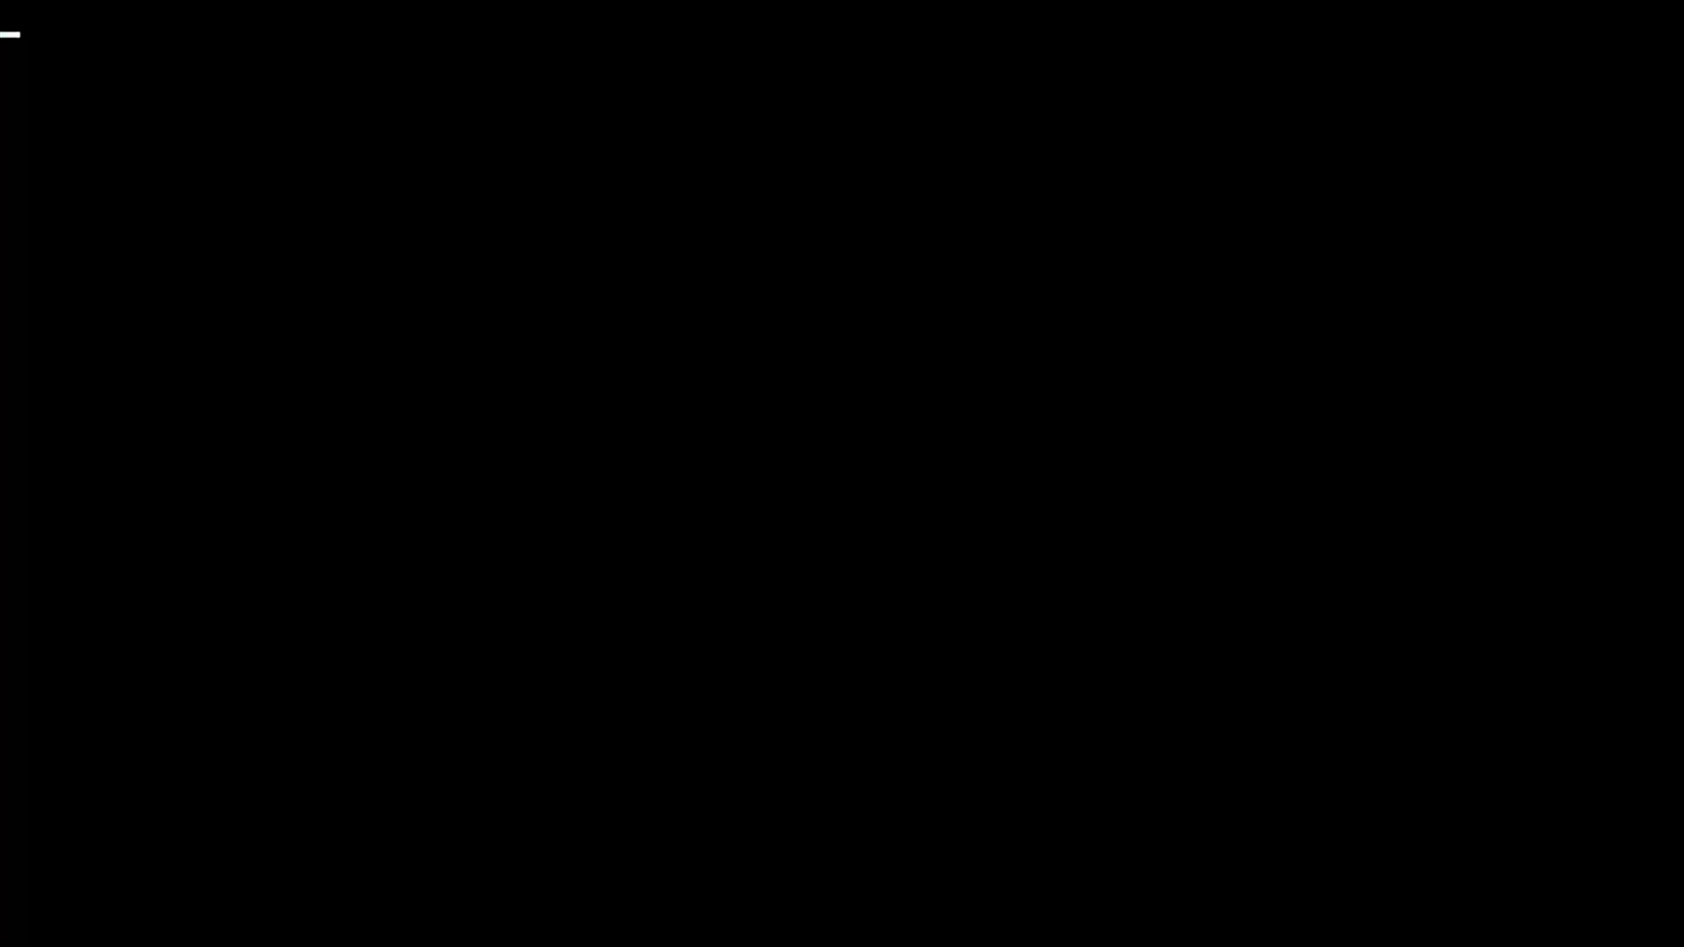
Press Delete during the boot screen to enter the Aptio BIOS Setup.
{"action": "key", "text": "Delete"}
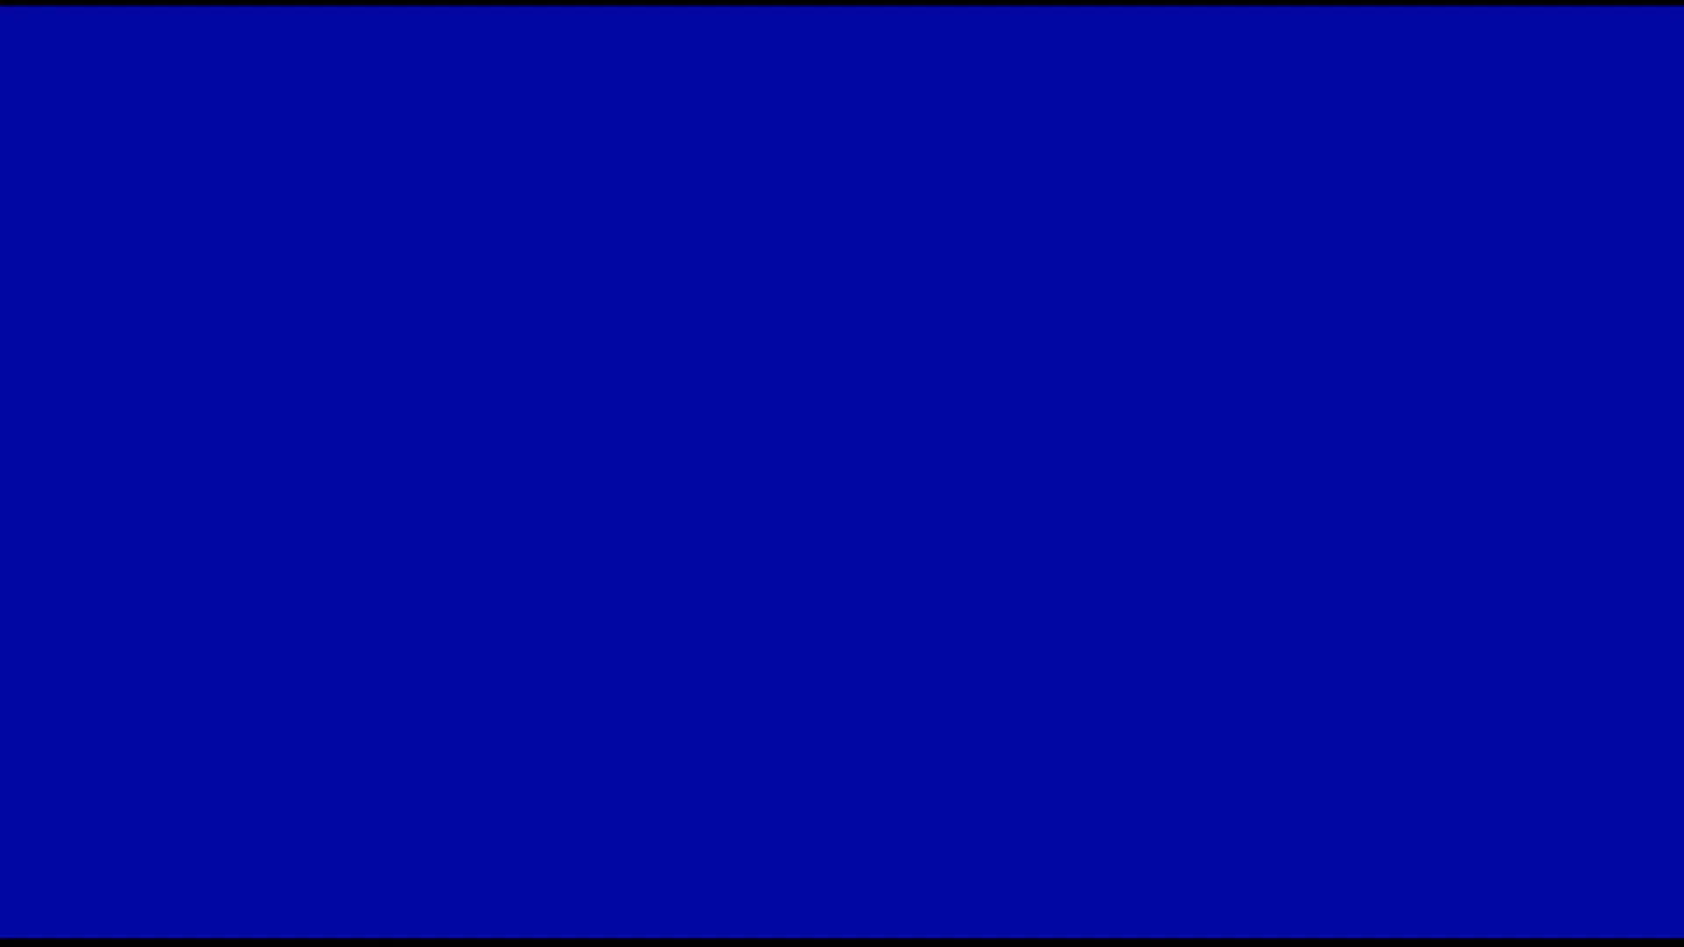
On the Boot page, set UEFI Screenshot Capability to Enabled.
{"action": "key", "text": "Right"}
{"action": "key", "text": "Right"}
{"action": "key", "text": "Right"}
{"action": "key", "text": "Right"}
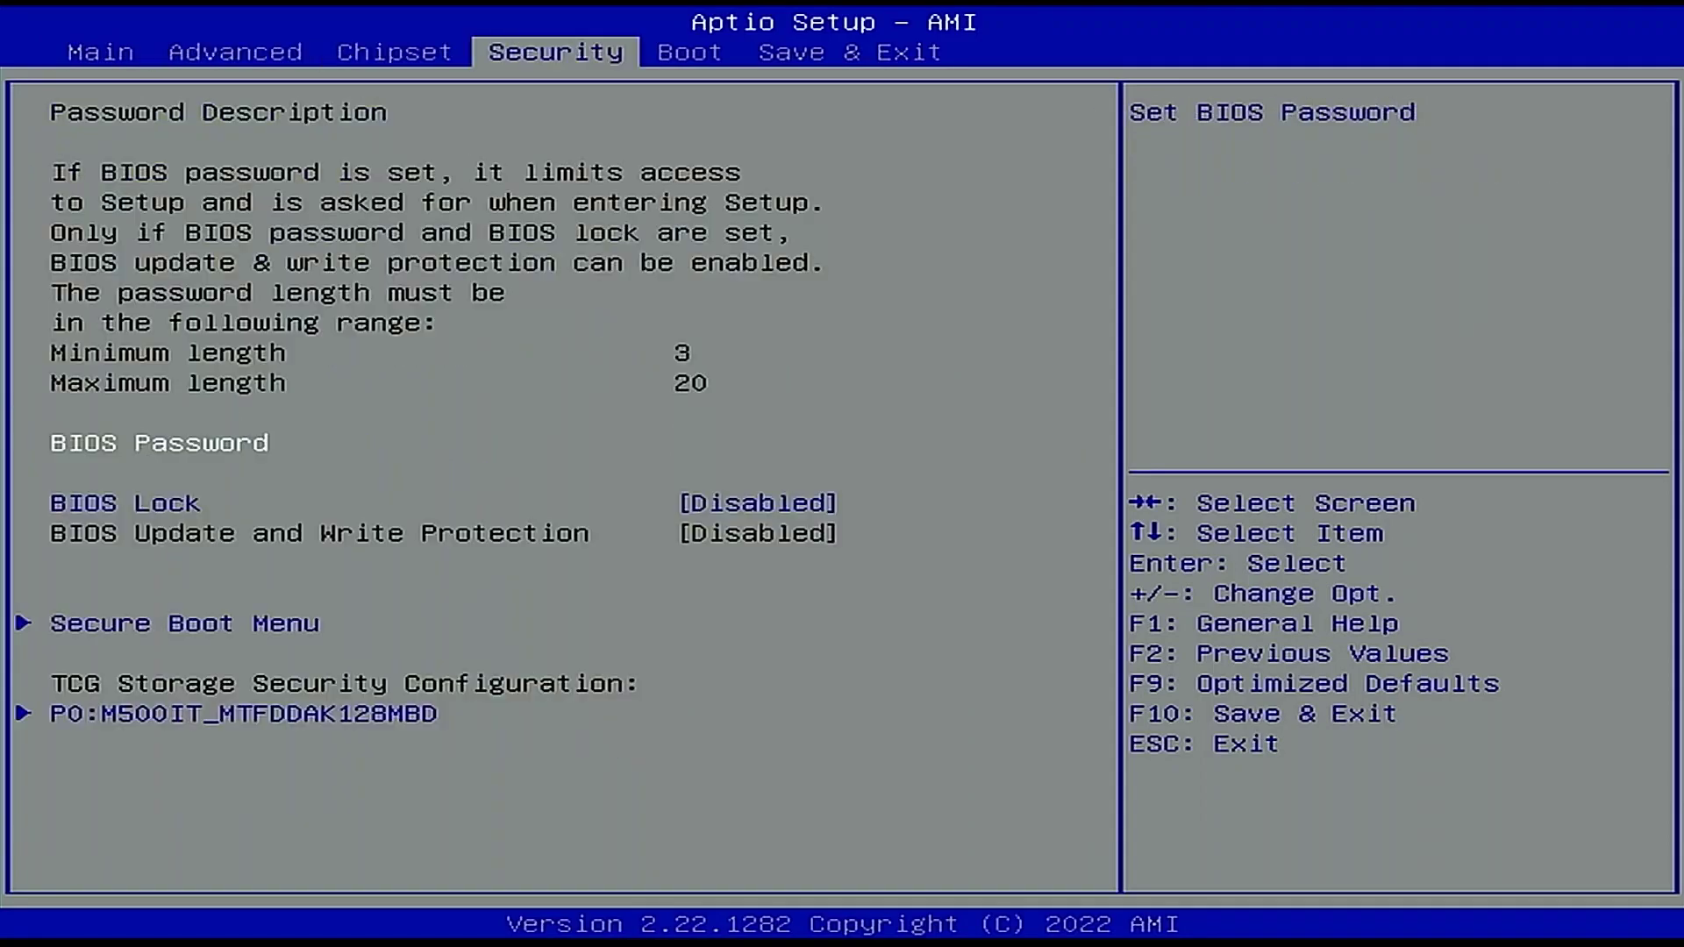
{"action": "key", "text": "Up"}
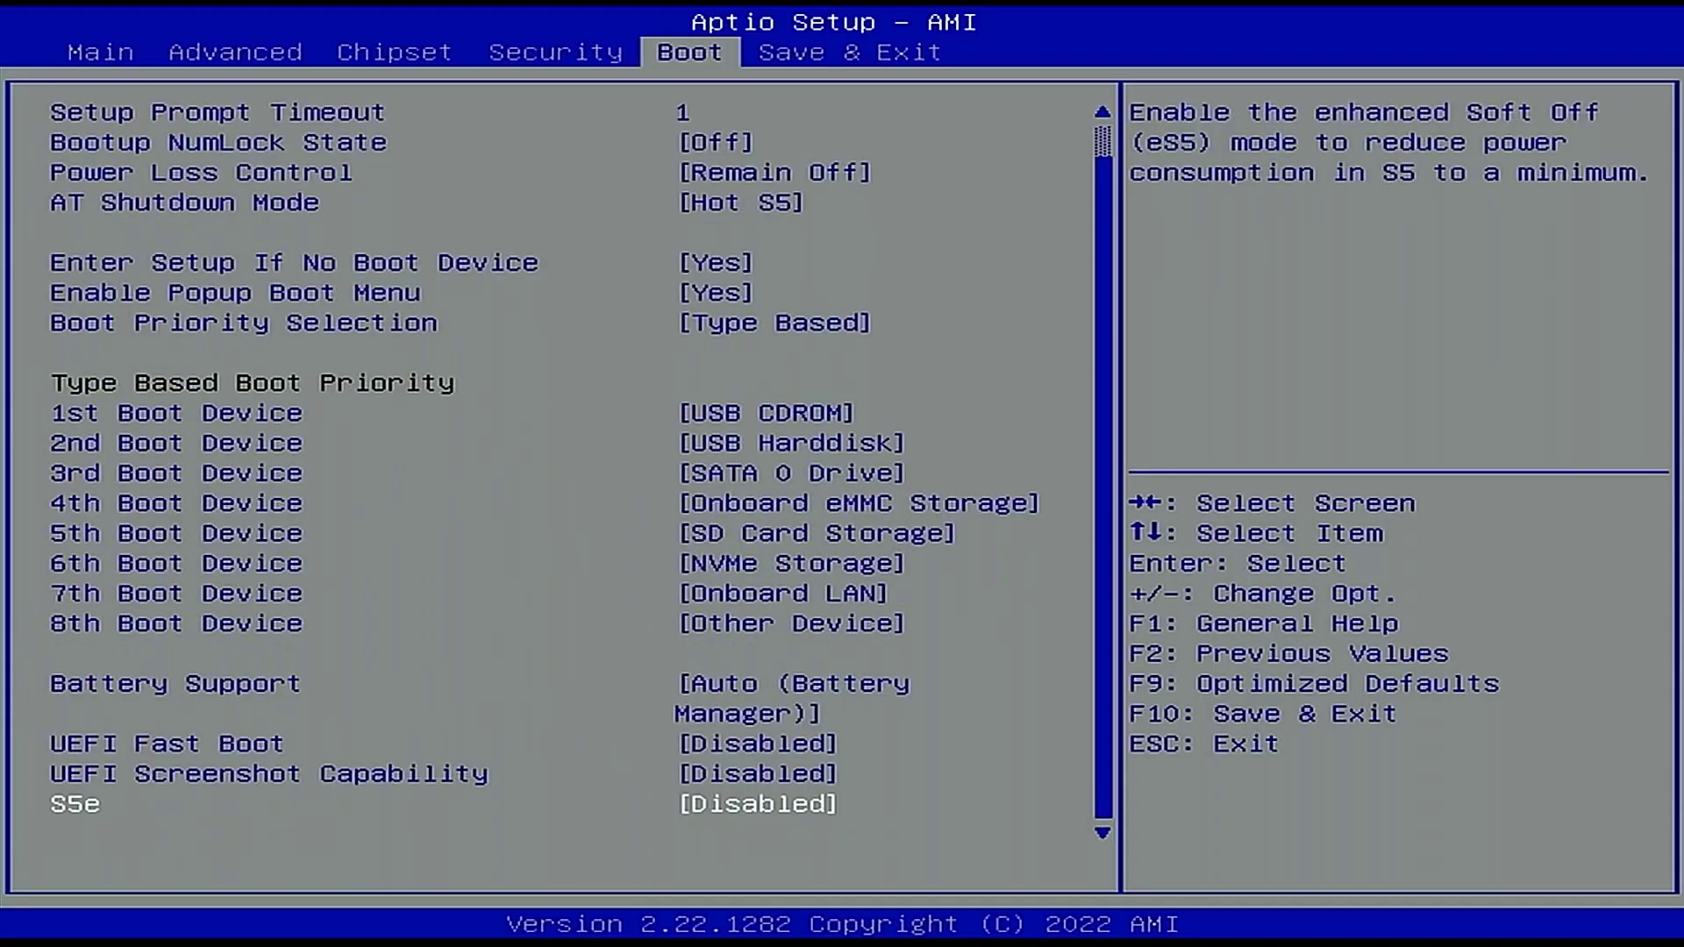
{"action": "key", "text": "Up"}
{"action": "key", "text": "Return"}
{"action": "key", "text": "Down"}
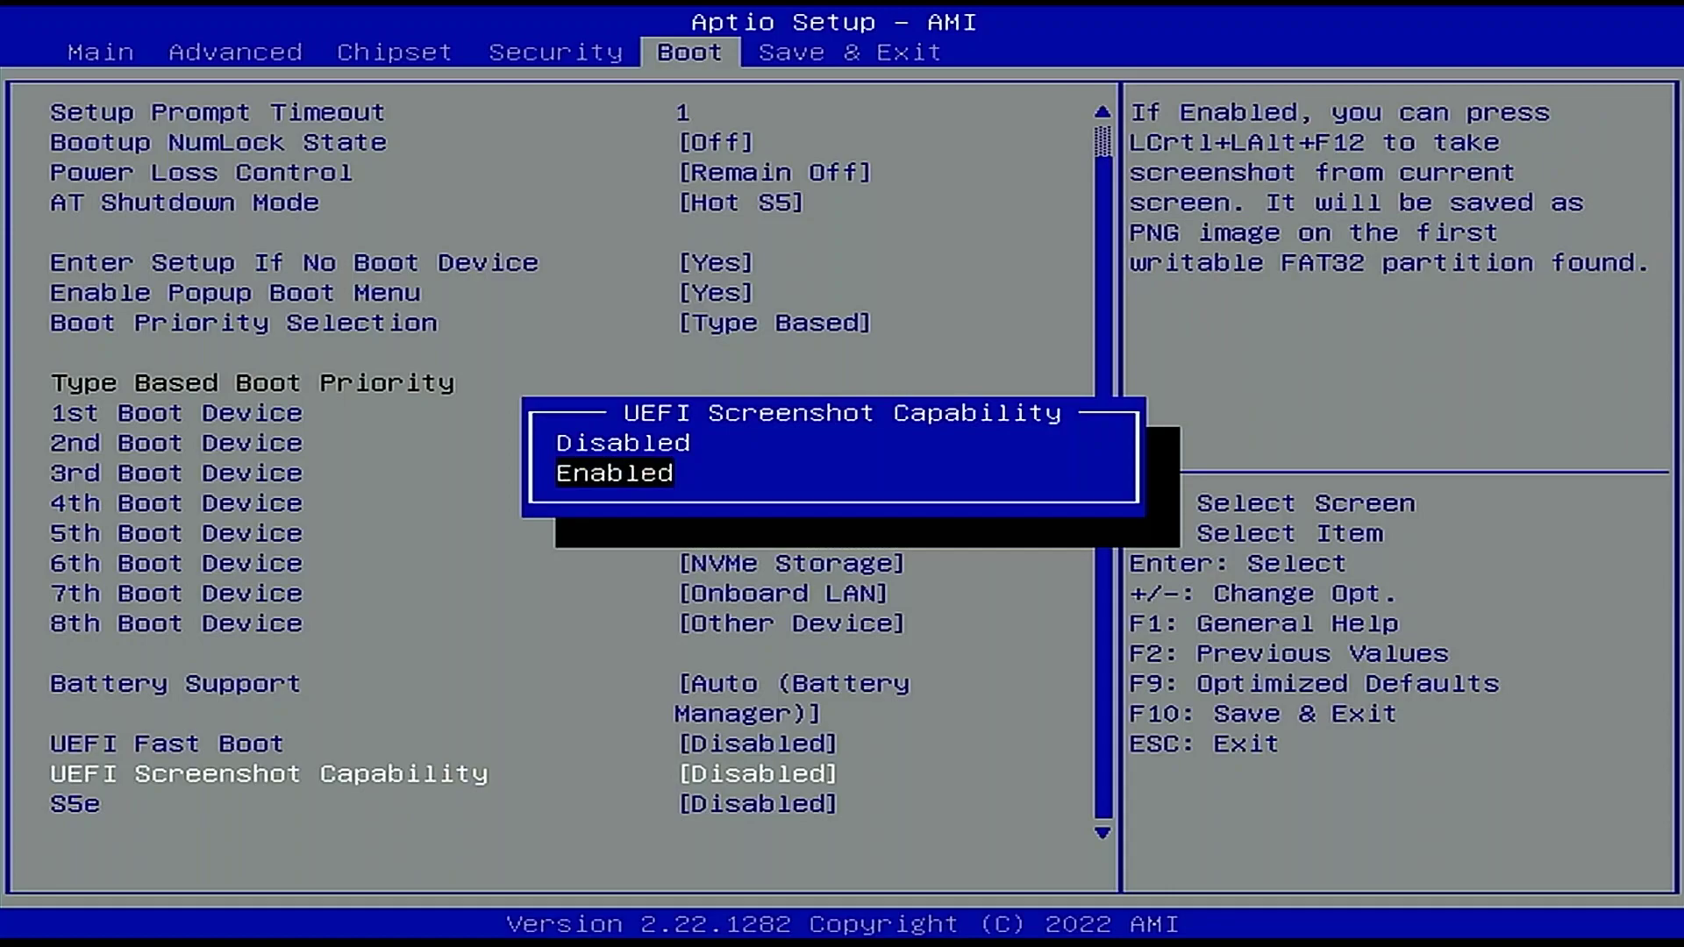
{"action": "key", "text": "Return"}
Save changes and reset, then boot Ubuntu from GRUB.
{"action": "key", "text": "Right"}
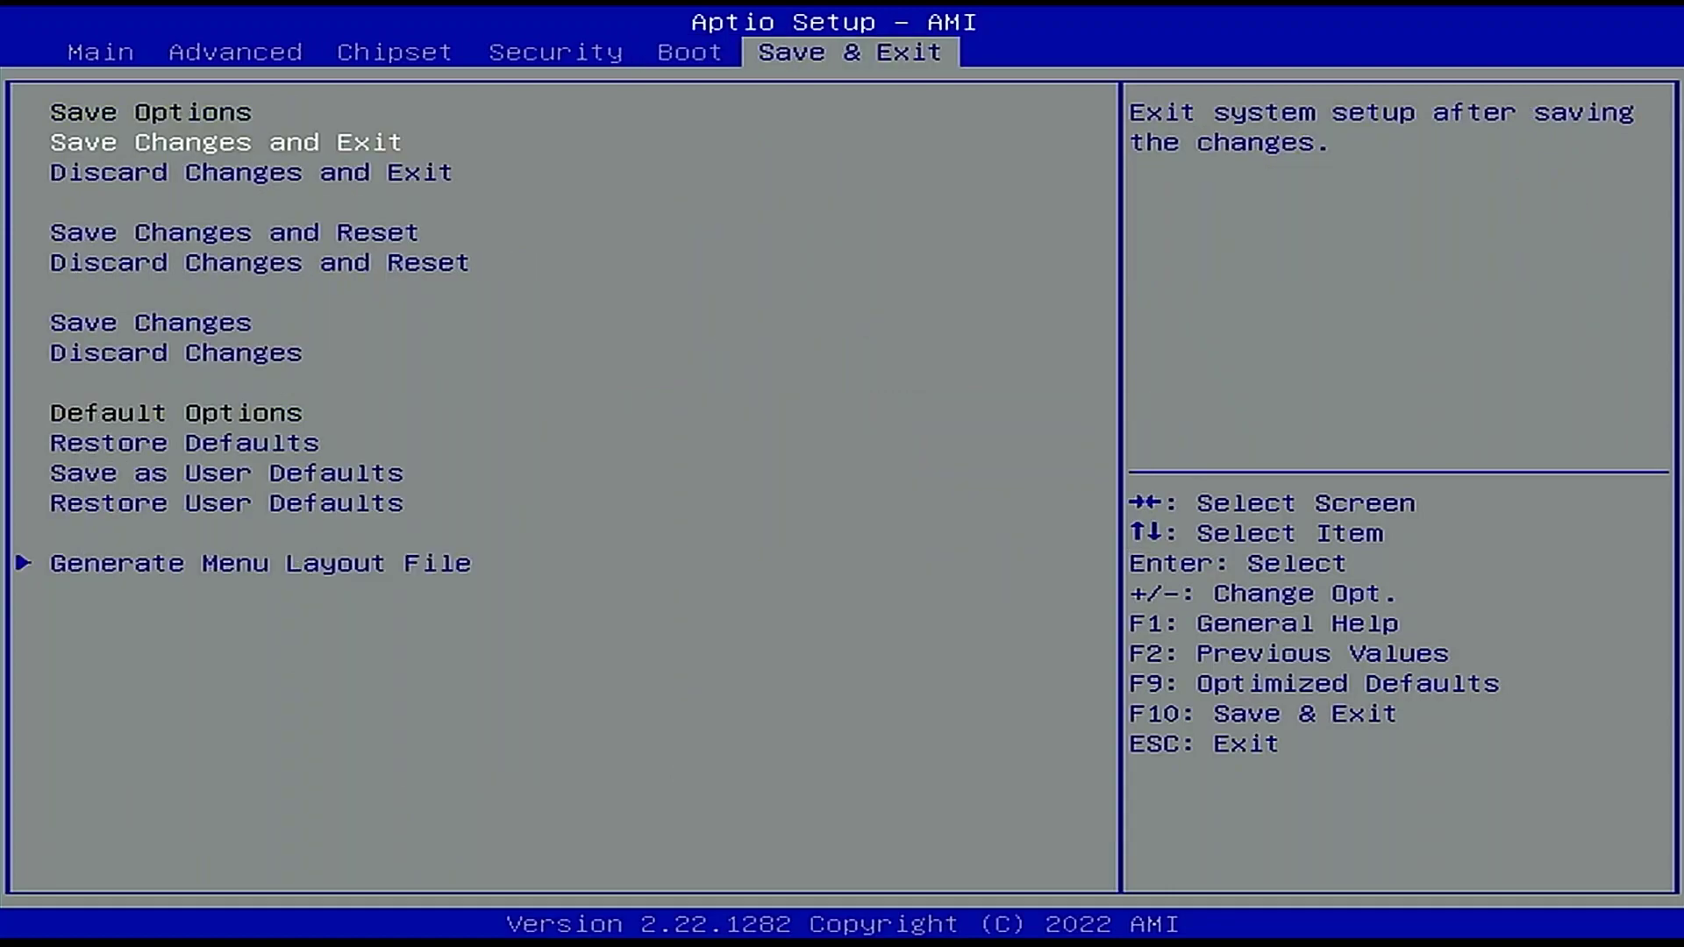
{"action": "key", "text": "Down"}
{"action": "key", "text": "Down"}
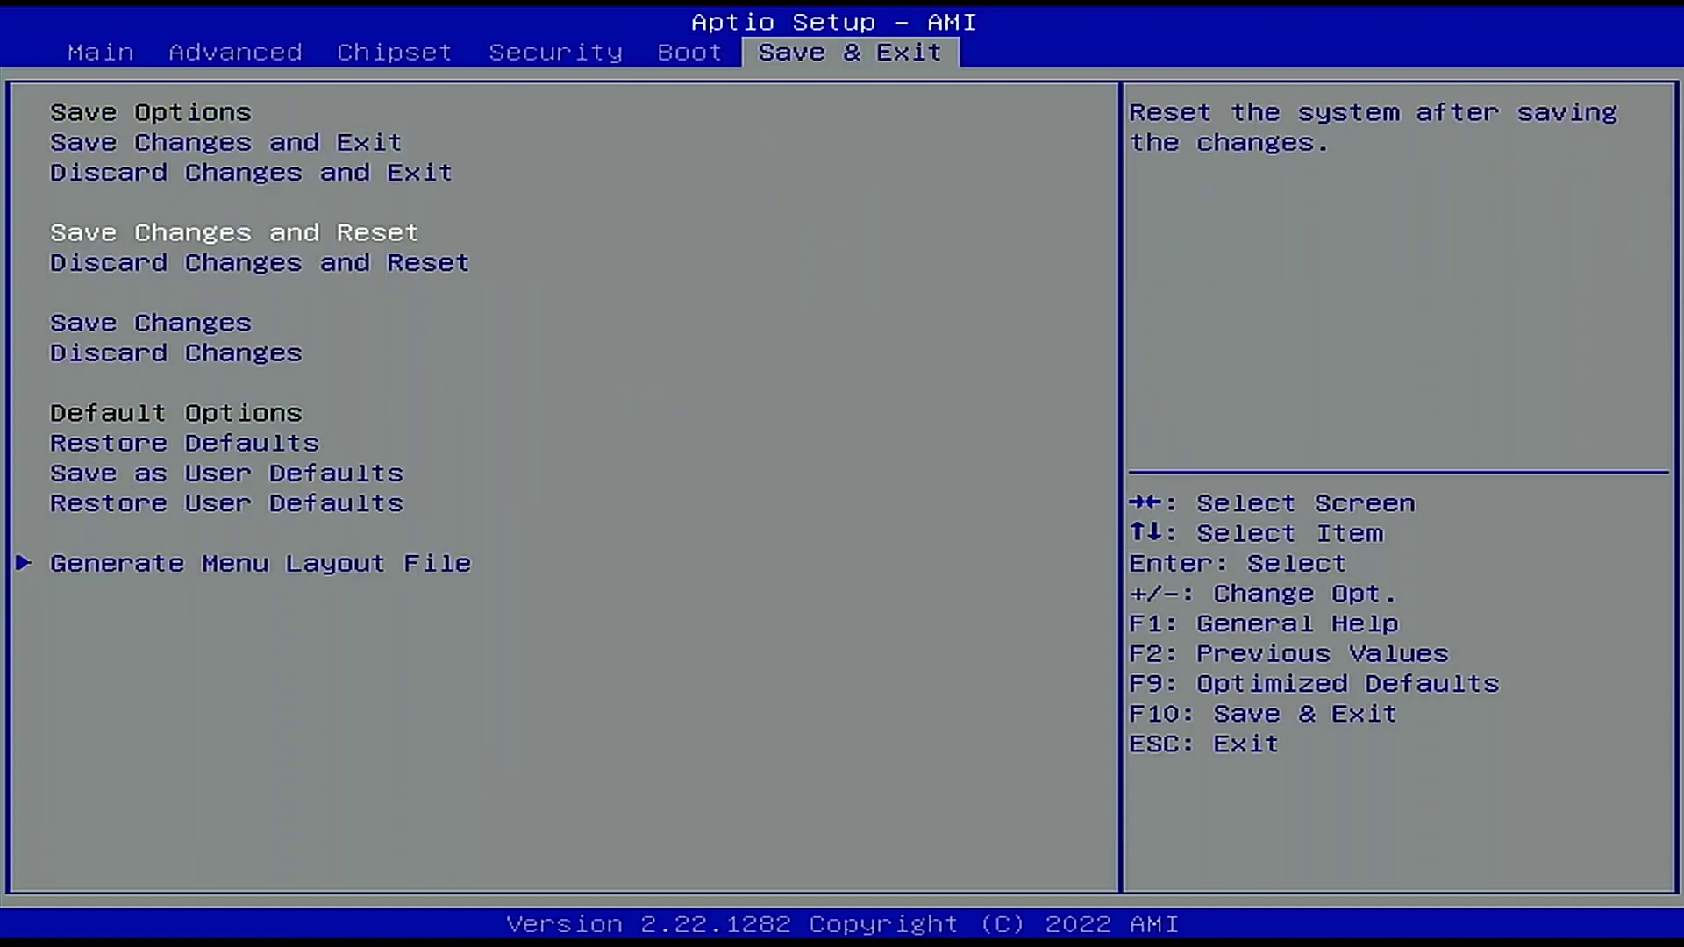
{"action": "key", "text": "Return"}
{"action": "key", "text": "Return"}
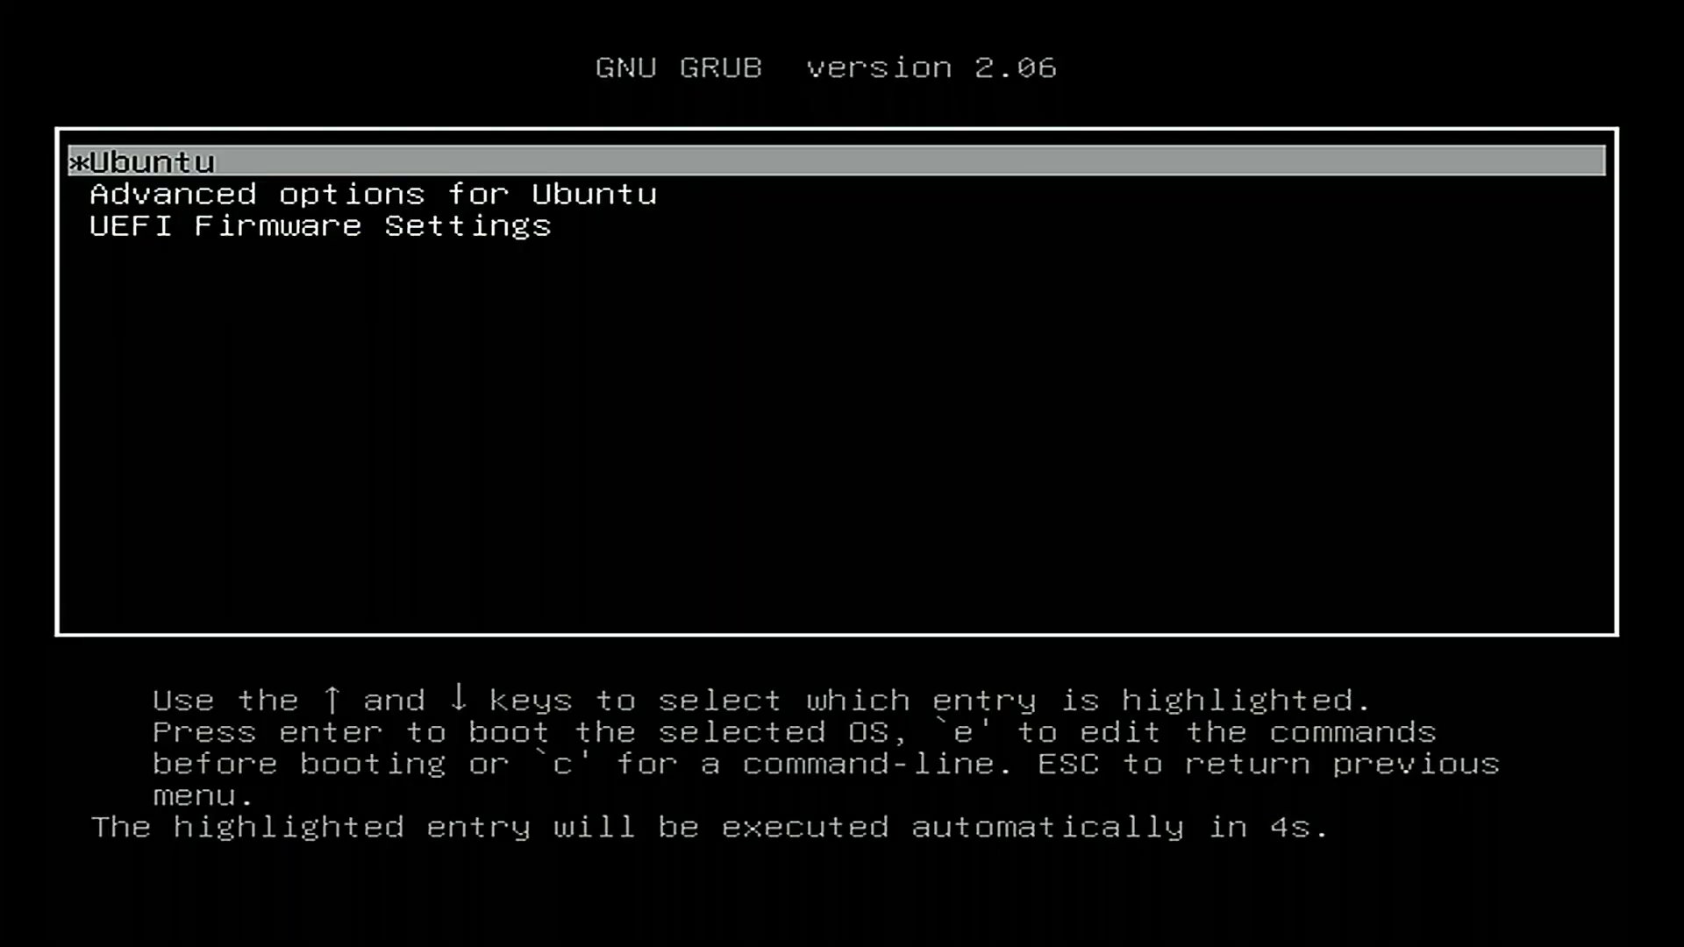
{"action": "key", "text": "Return"}
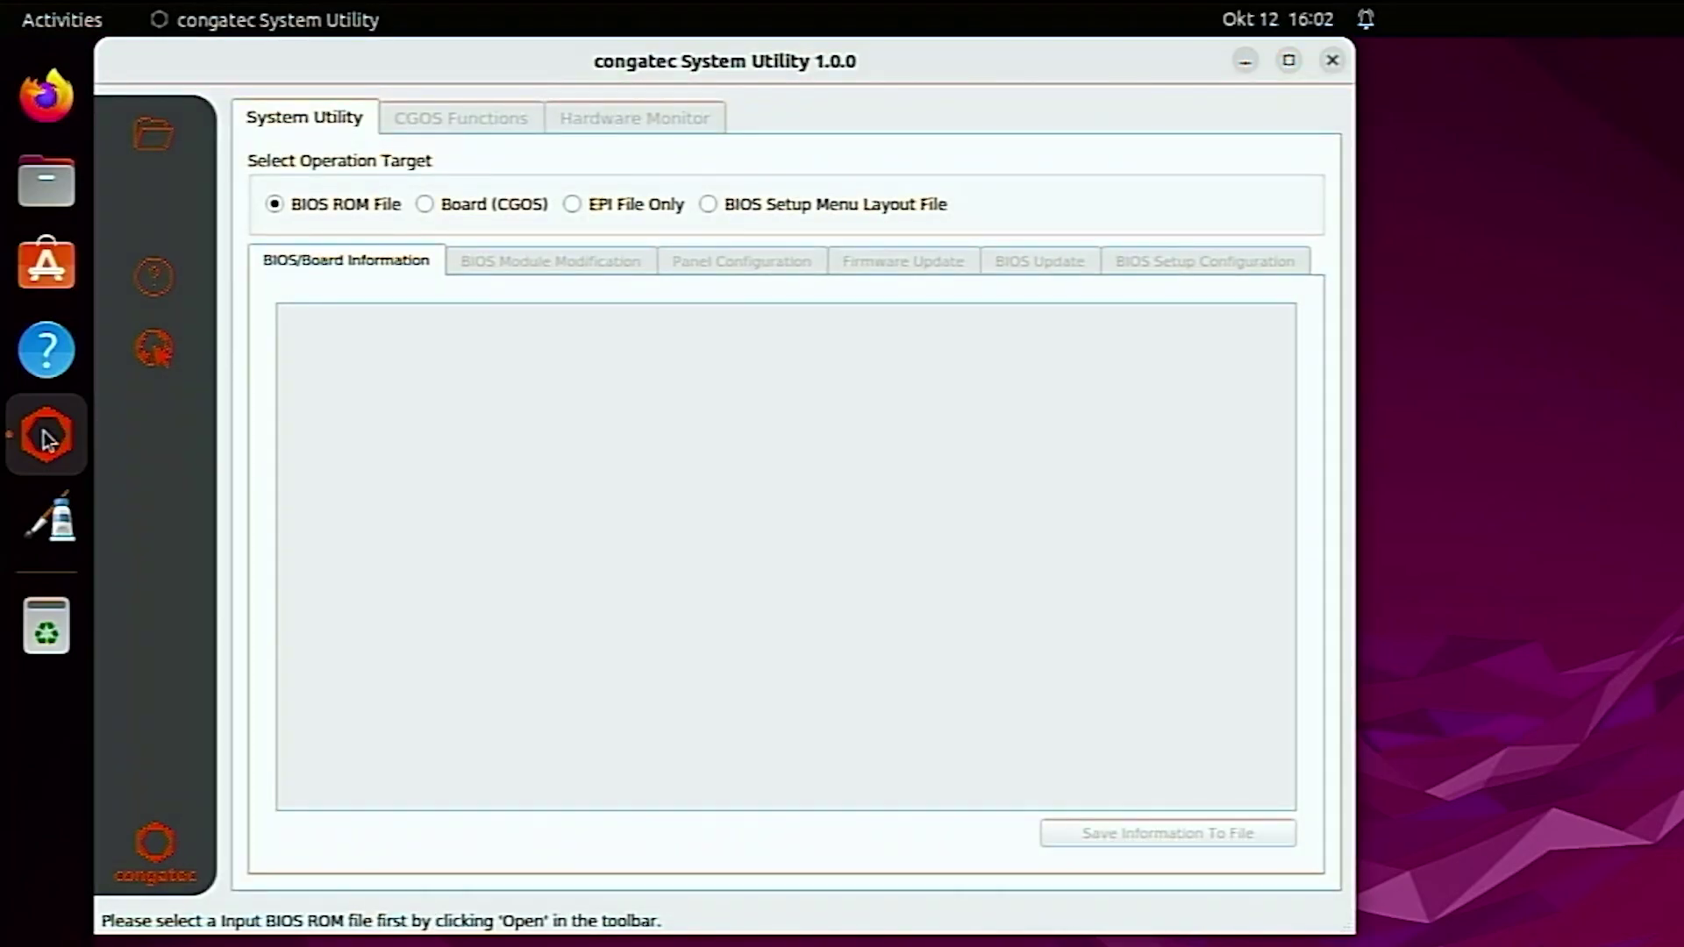
Target the board (CGOS) and select Current Setup Settings under BIOS Module Modification.
{"action": "left_click", "coordinate": [476, 207]}
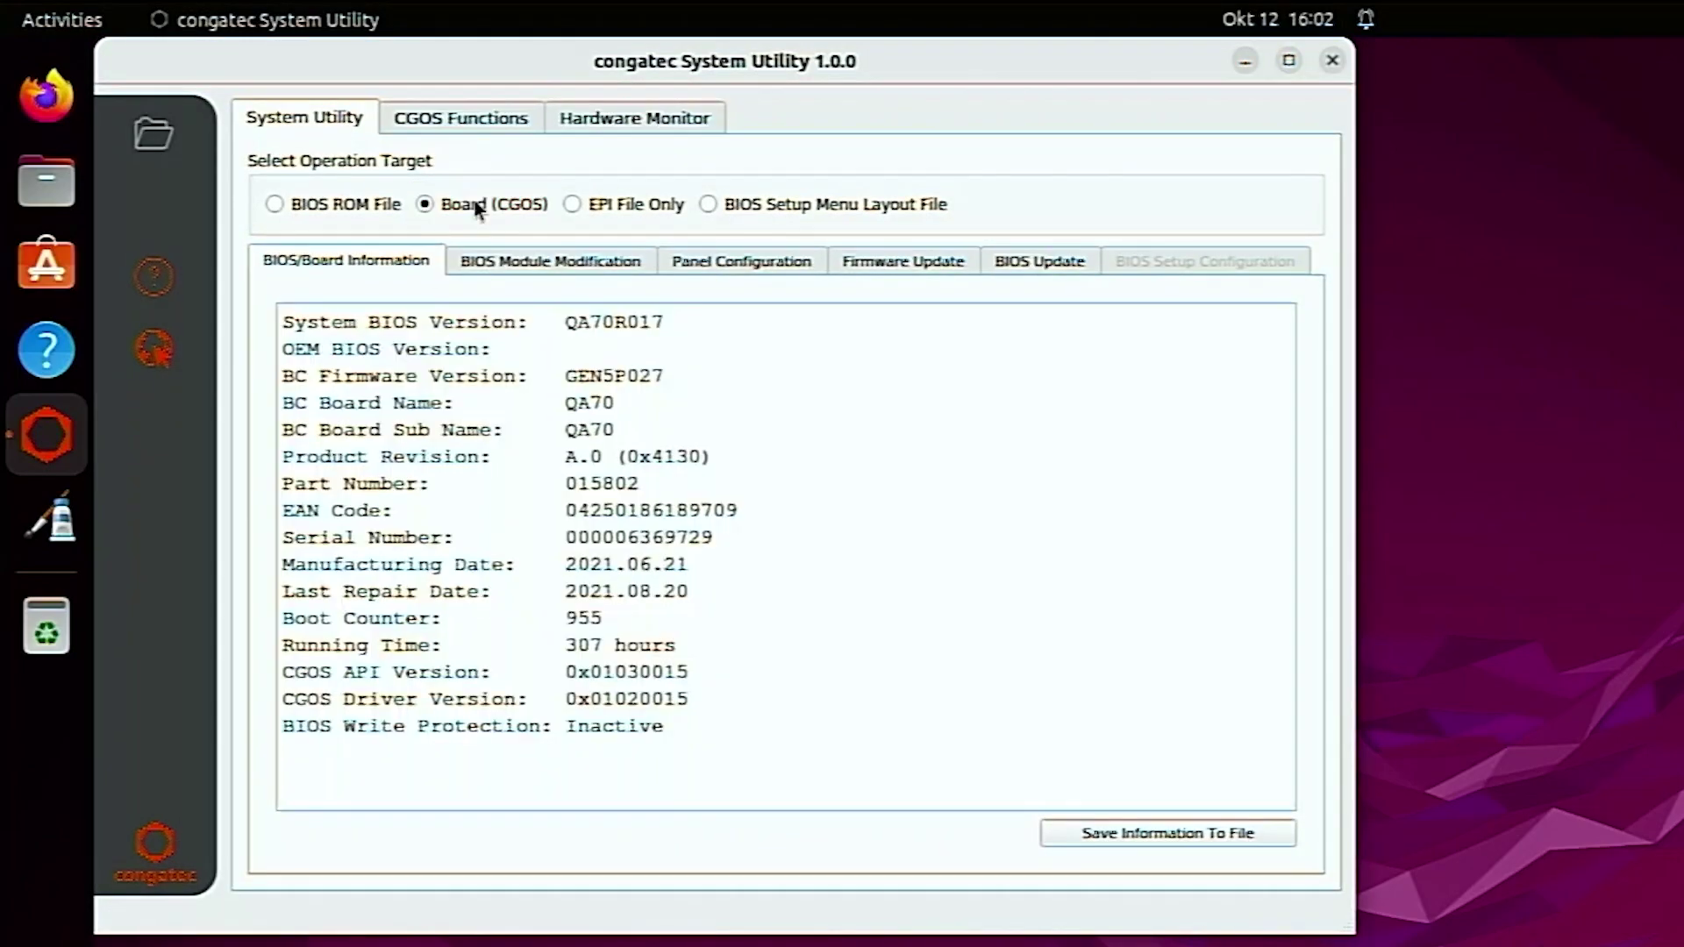
{"action": "left_click", "coordinate": [570, 263]}
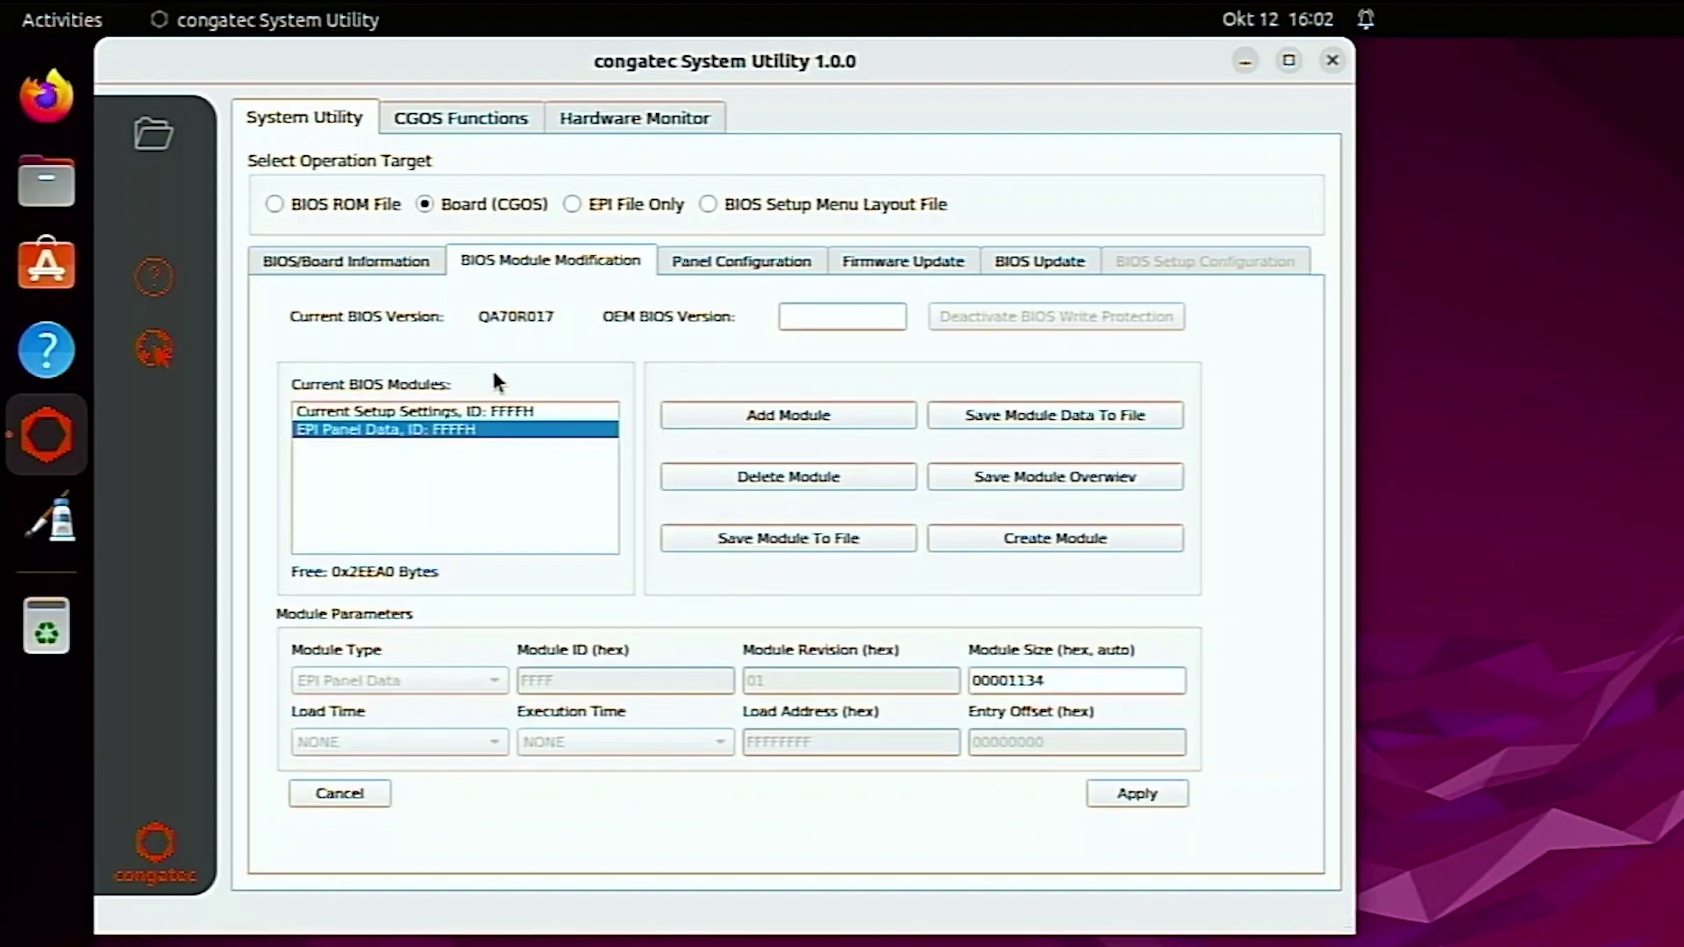
{"action": "left_click", "coordinate": [461, 412]}
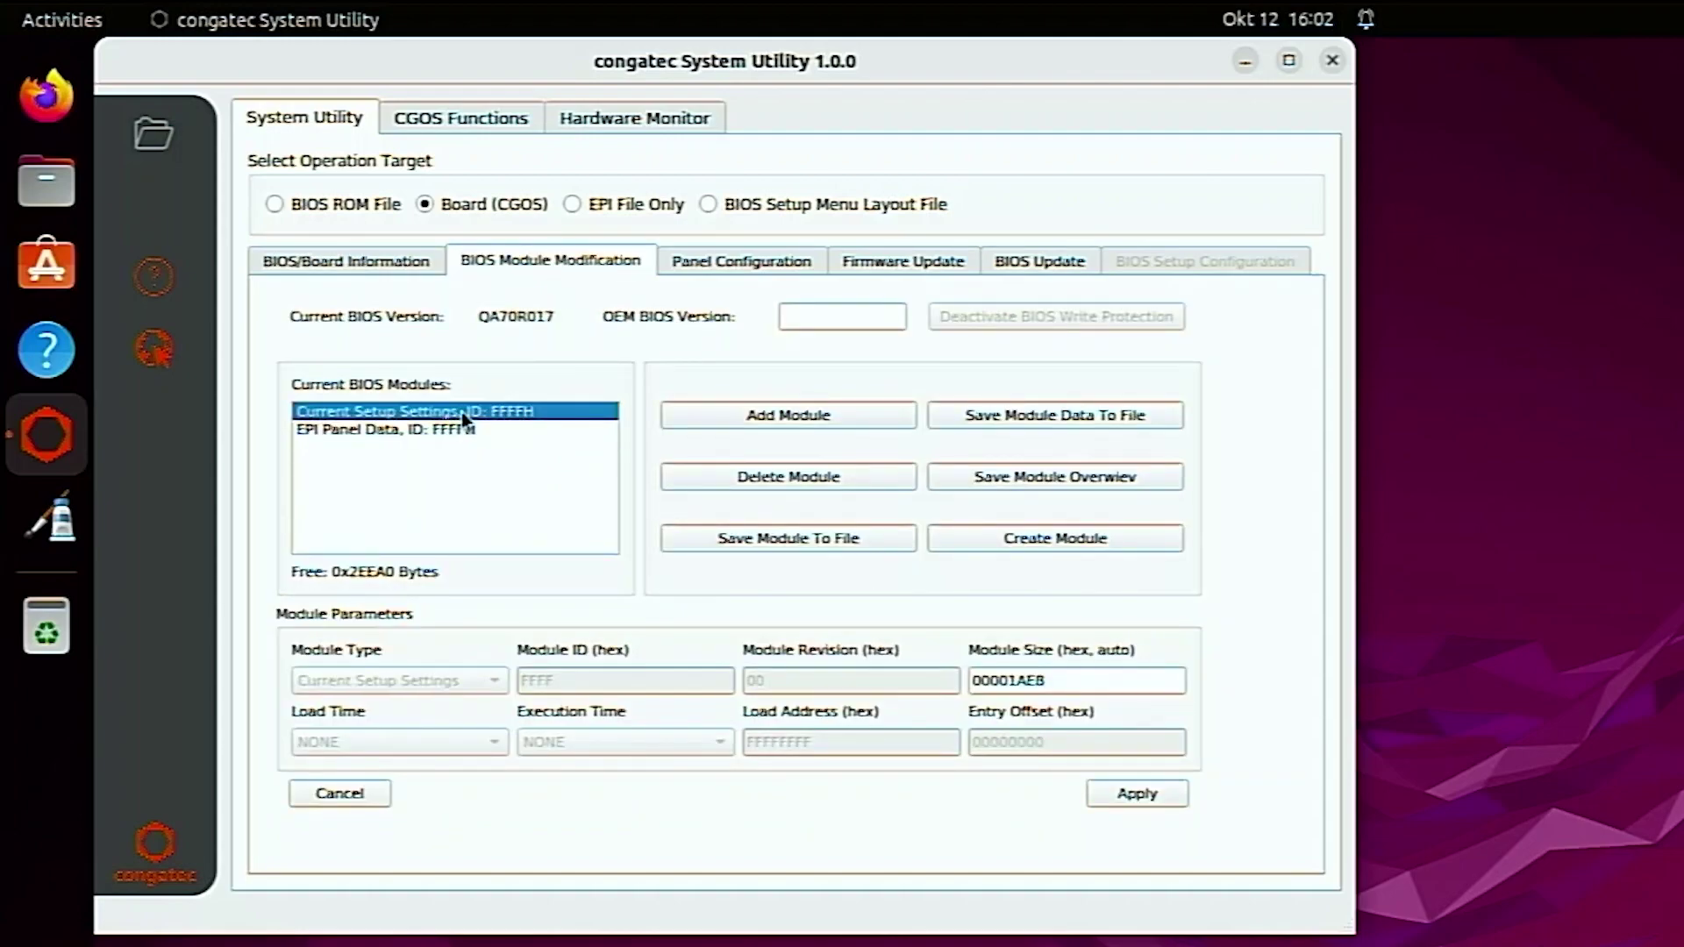
Save the Current Setup Settings module to the Desktop as QA70_CurrentSettings.mod.
{"action": "left_click", "coordinate": [844, 544]}
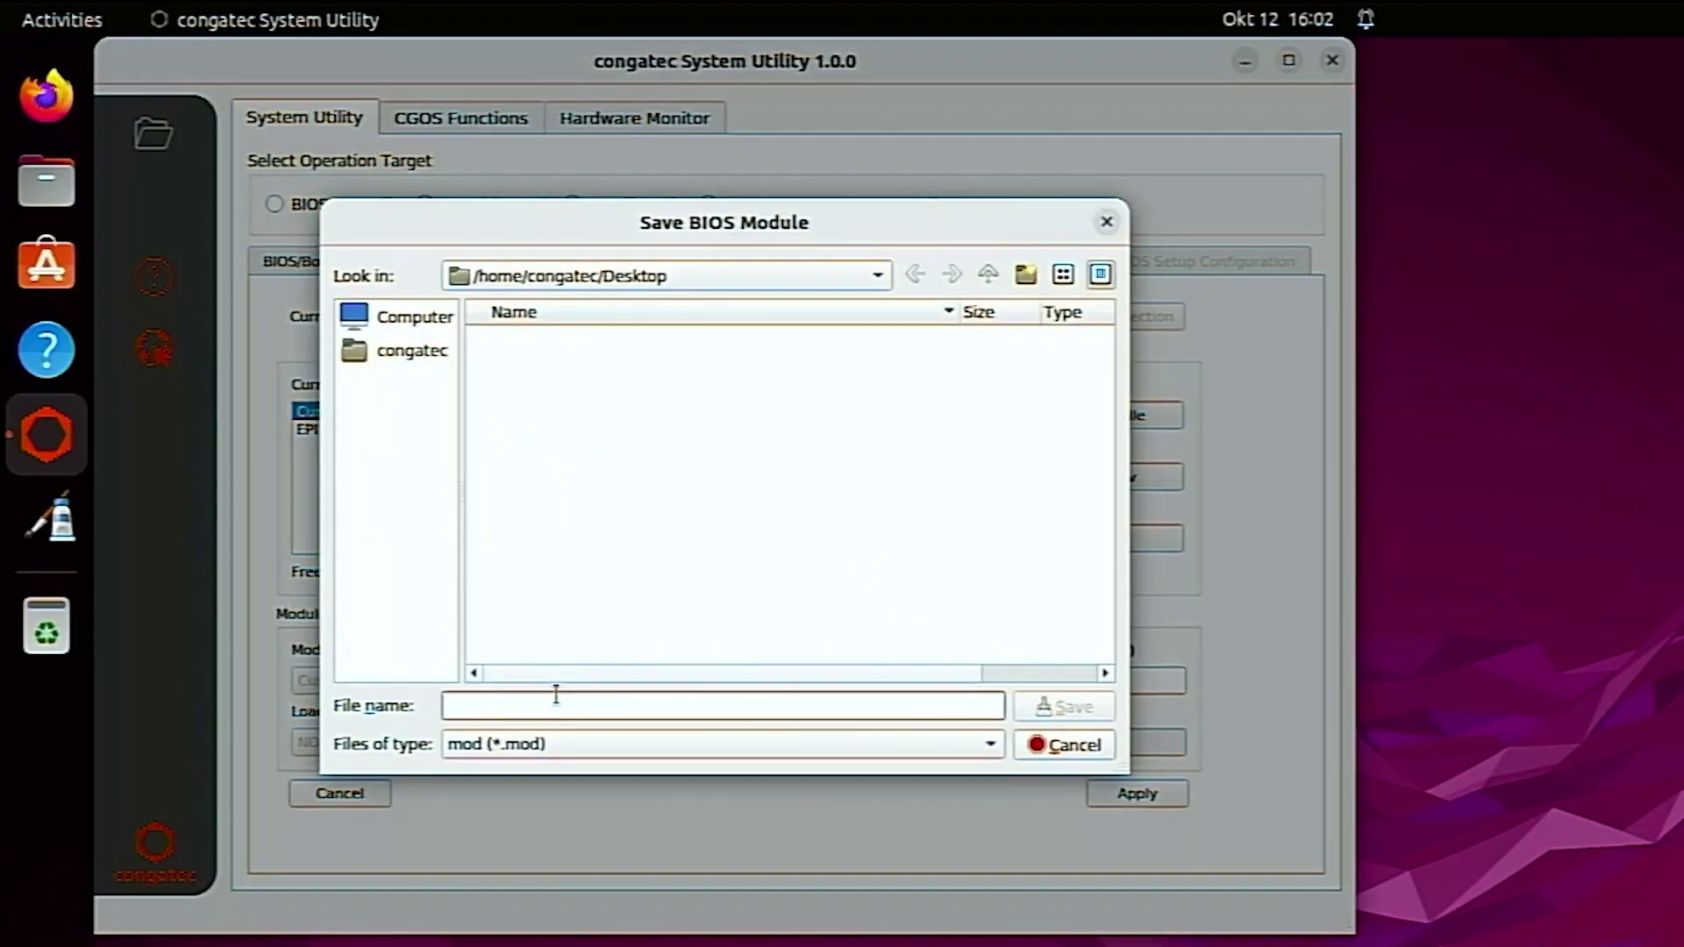
{"action": "left_click", "coordinate": [556, 703]}
{"action": "type", "text": "QA"}
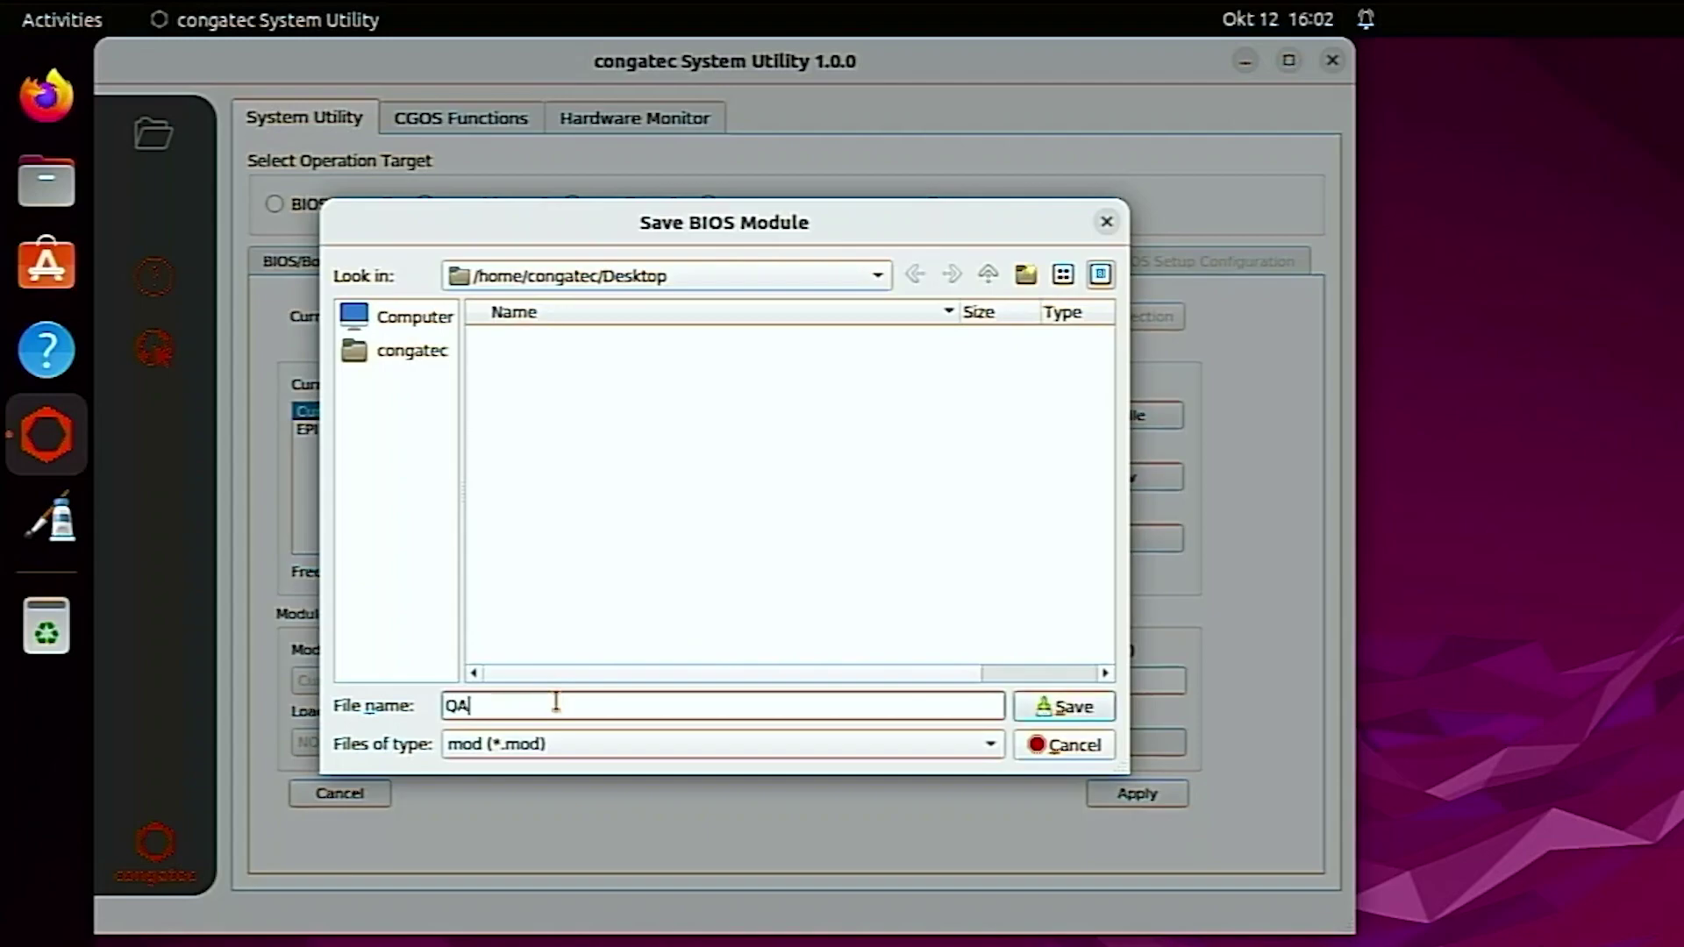
{"action": "type", "text": "70_Currentsettings"}
{"action": "left_click", "coordinate": [1069, 712]}
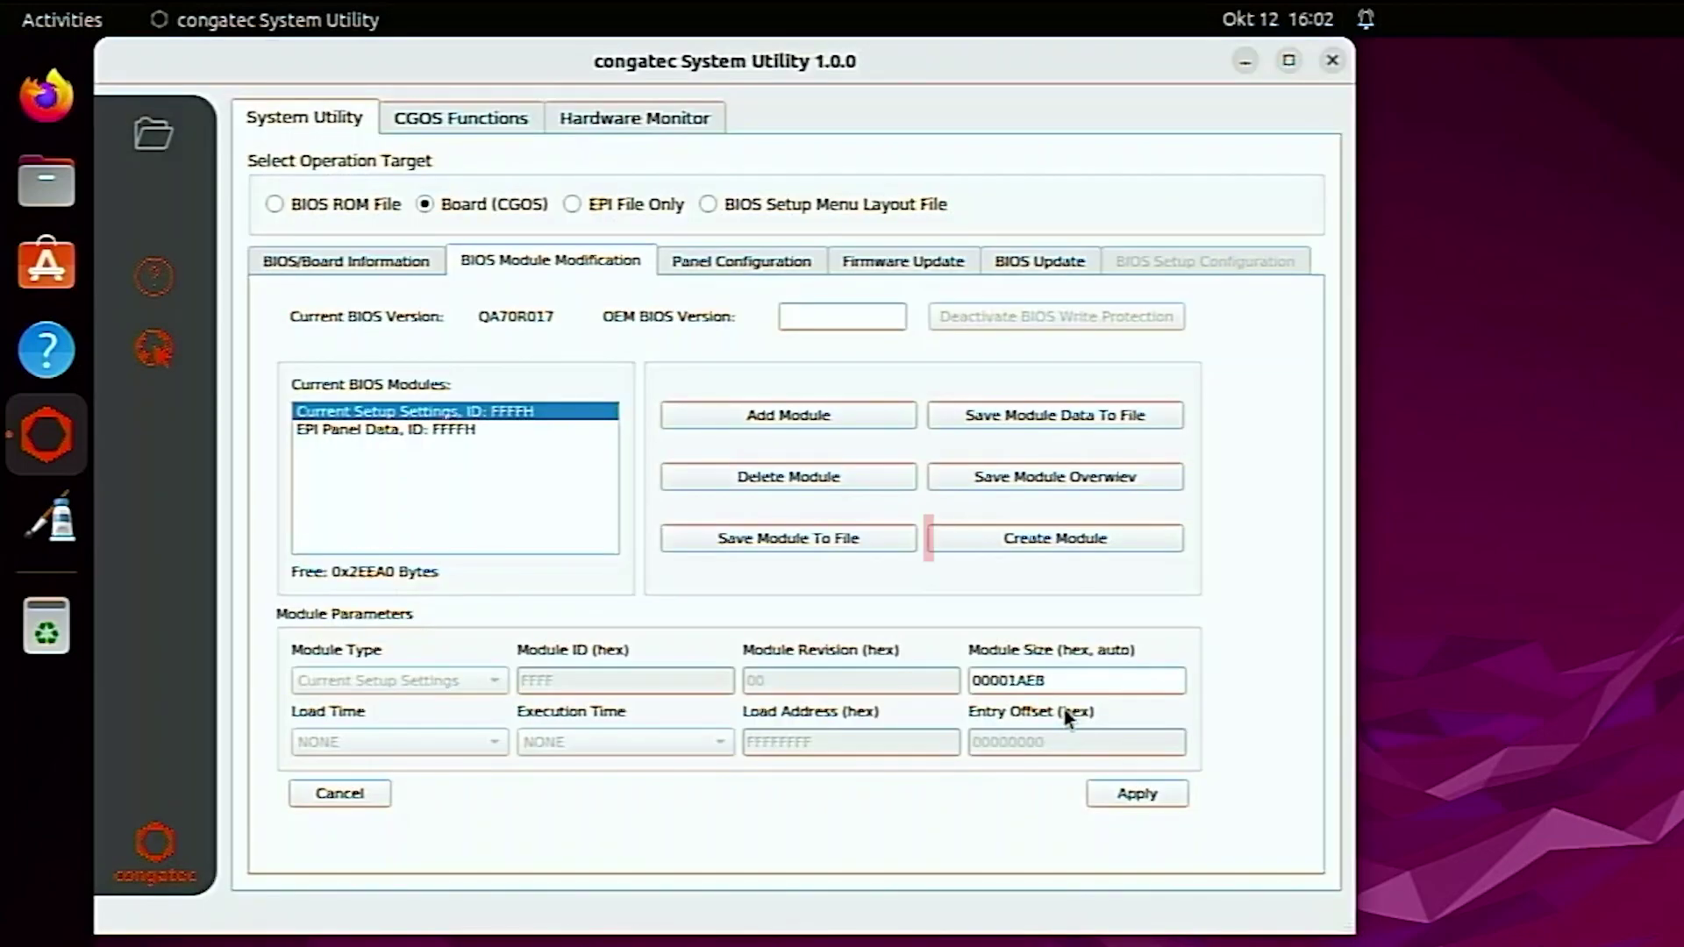
Create a module from QA70_CurrentSettings.mod with type Default Setup Settings and ID 0000.
{"action": "left_click", "coordinate": [1058, 541]}
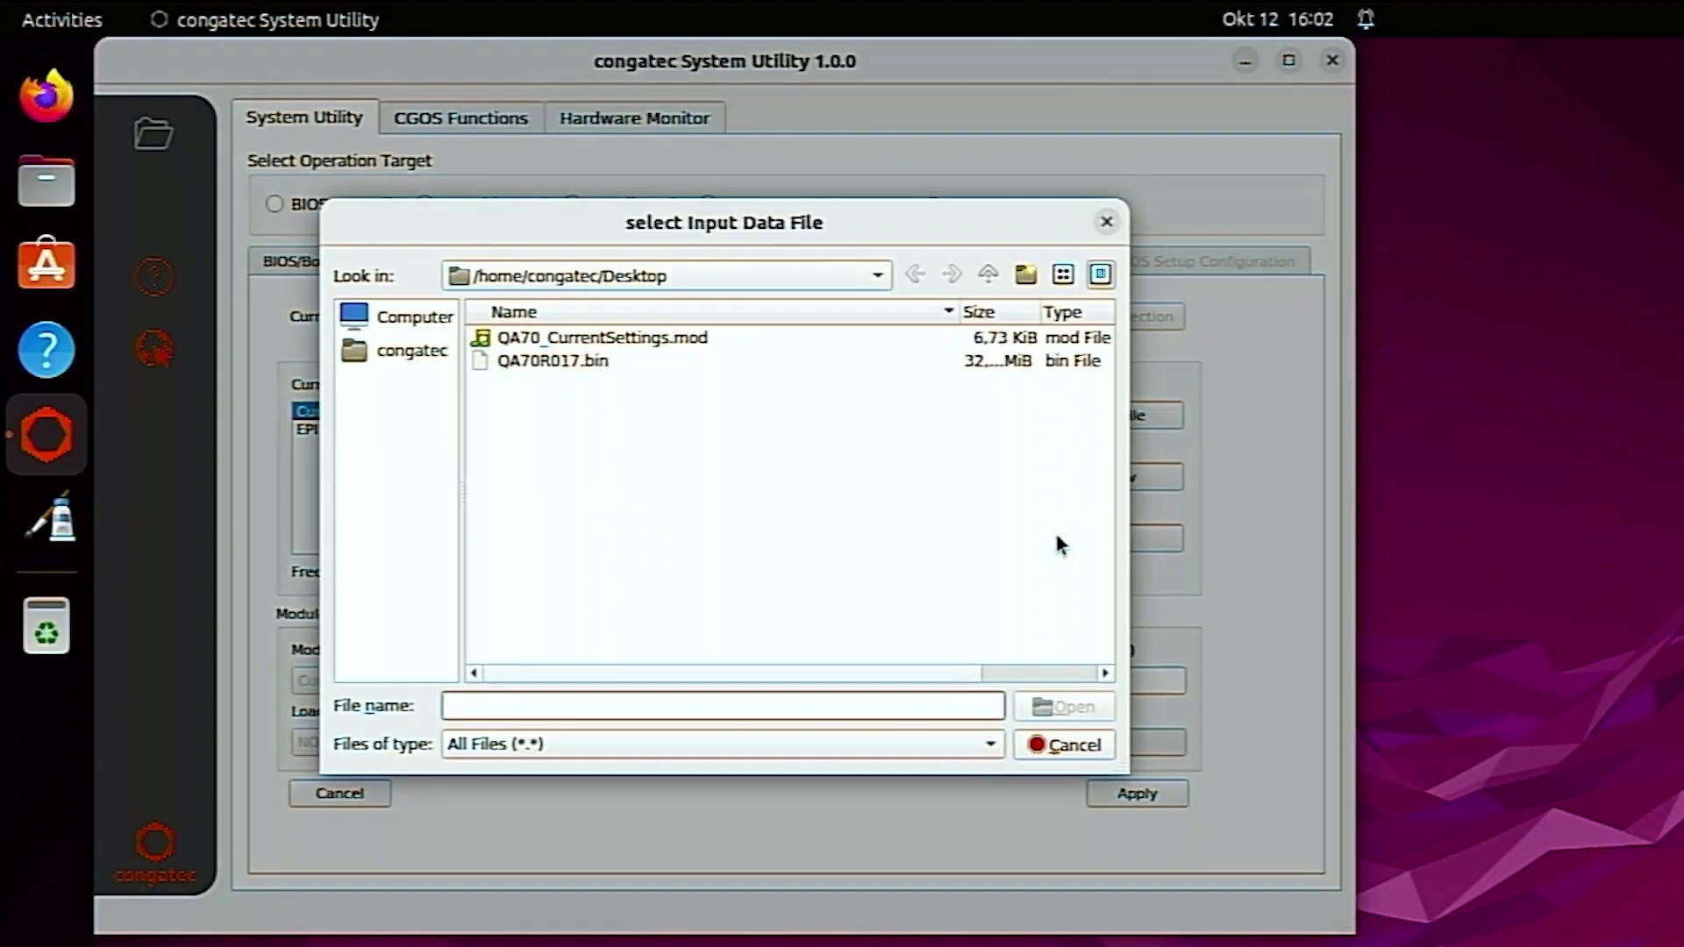
{"action": "left_click", "coordinate": [666, 339]}
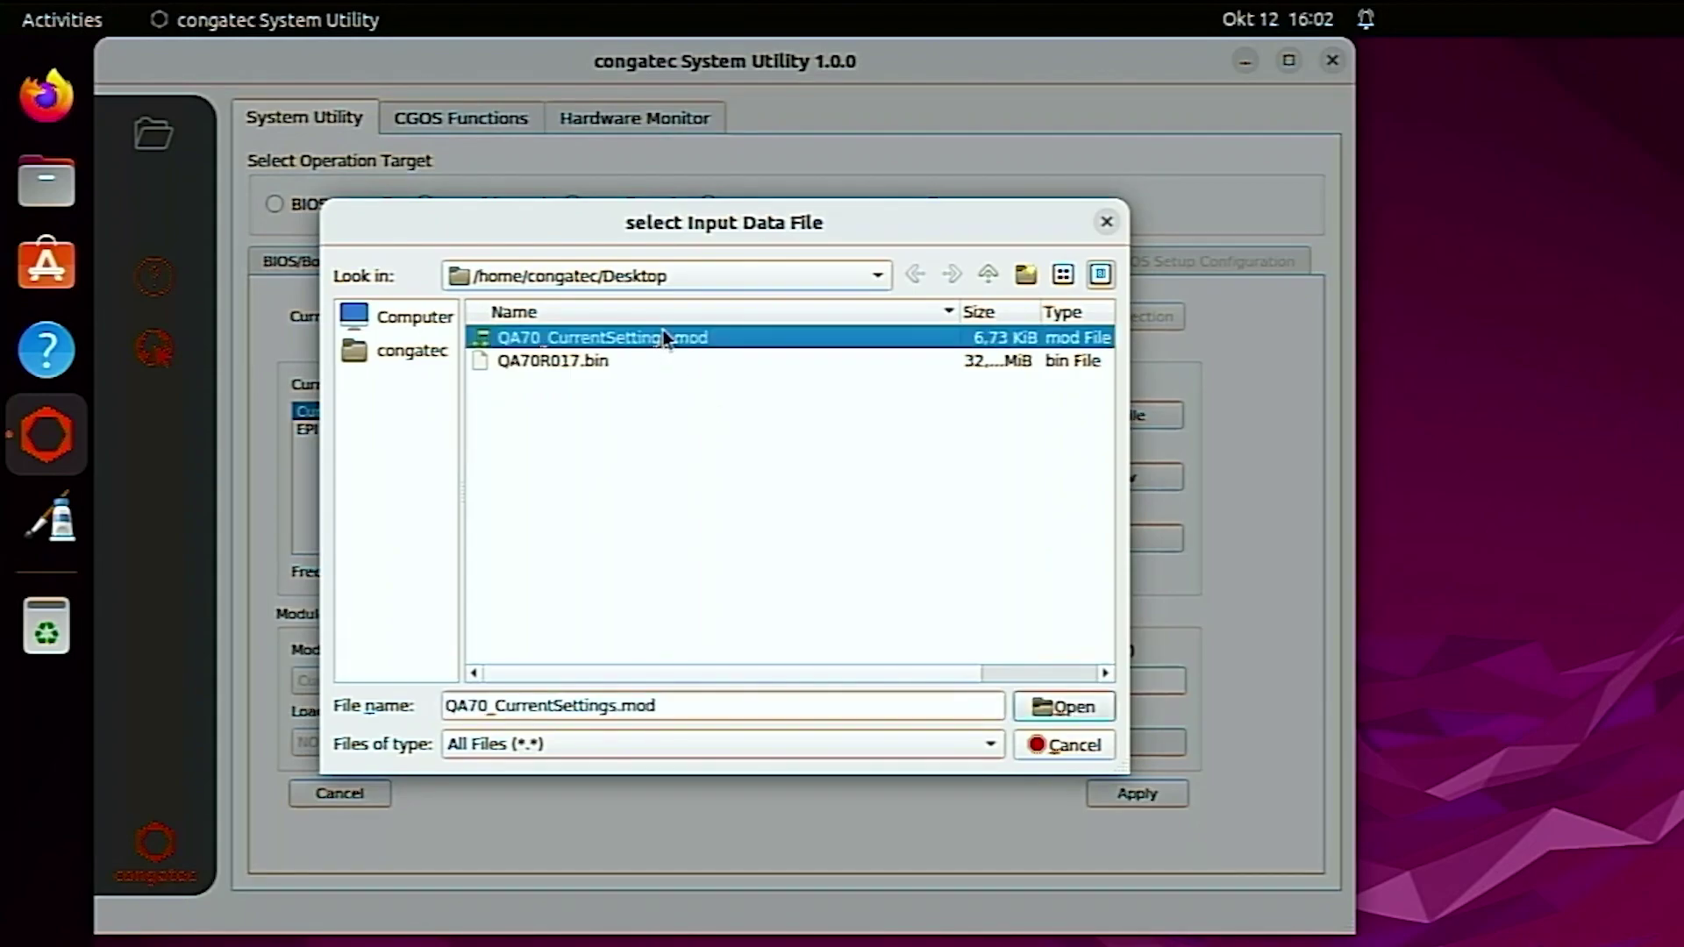
{"action": "left_click", "coordinate": [1066, 707]}
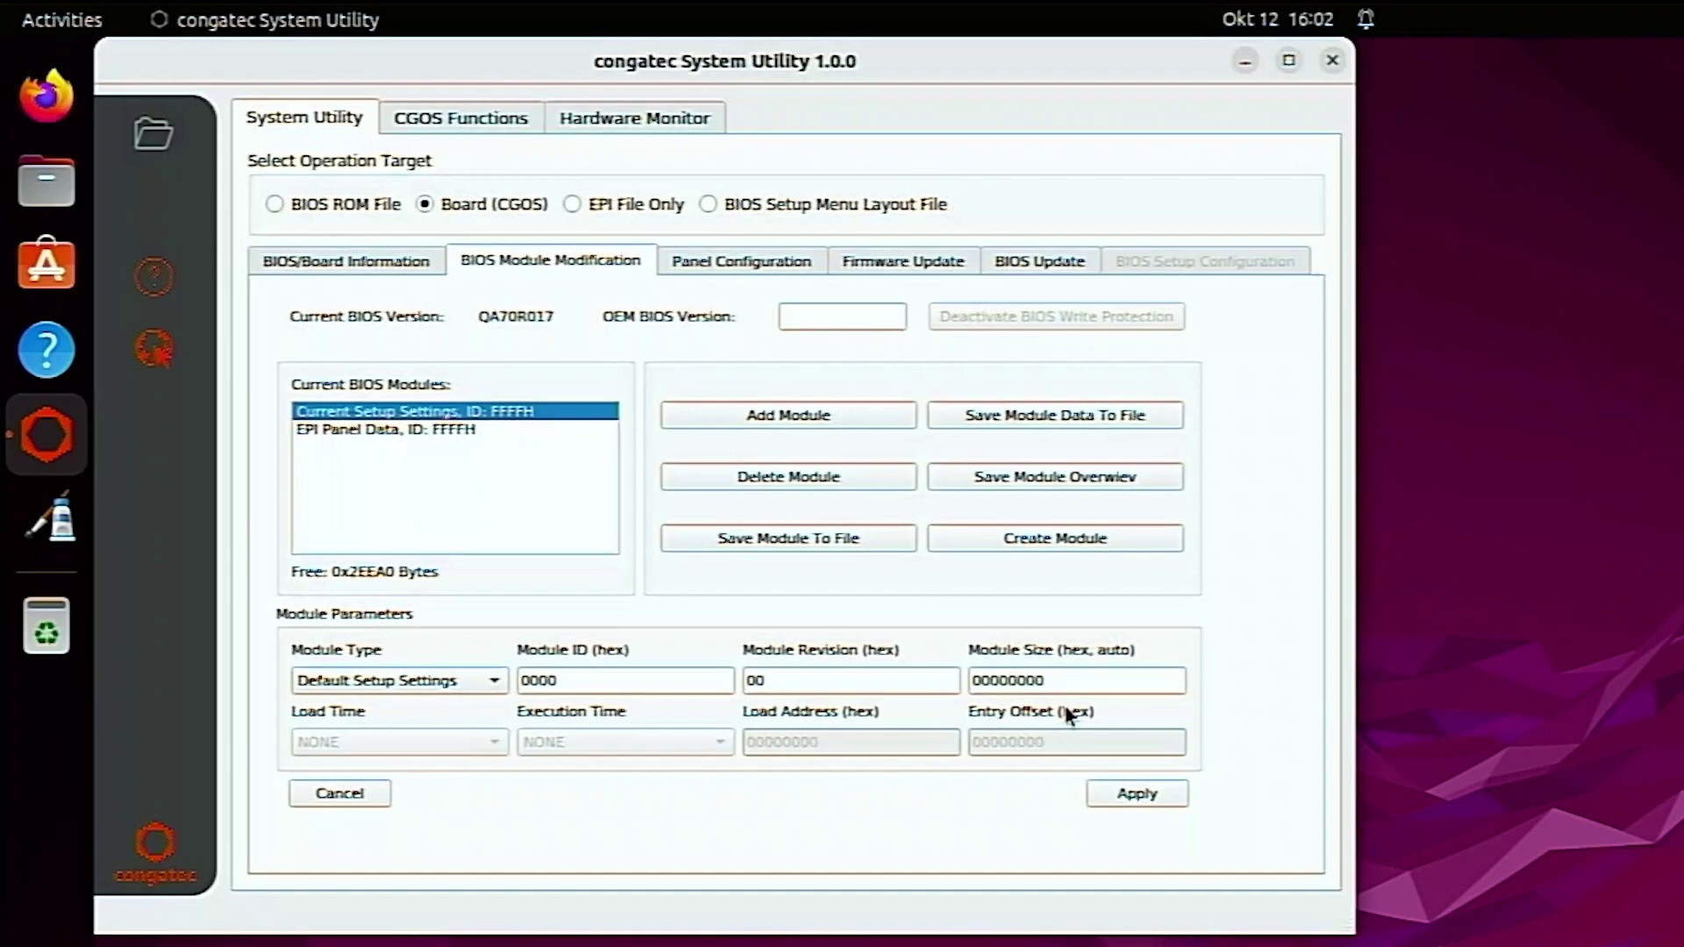
{"action": "left_click", "coordinate": [493, 682]}
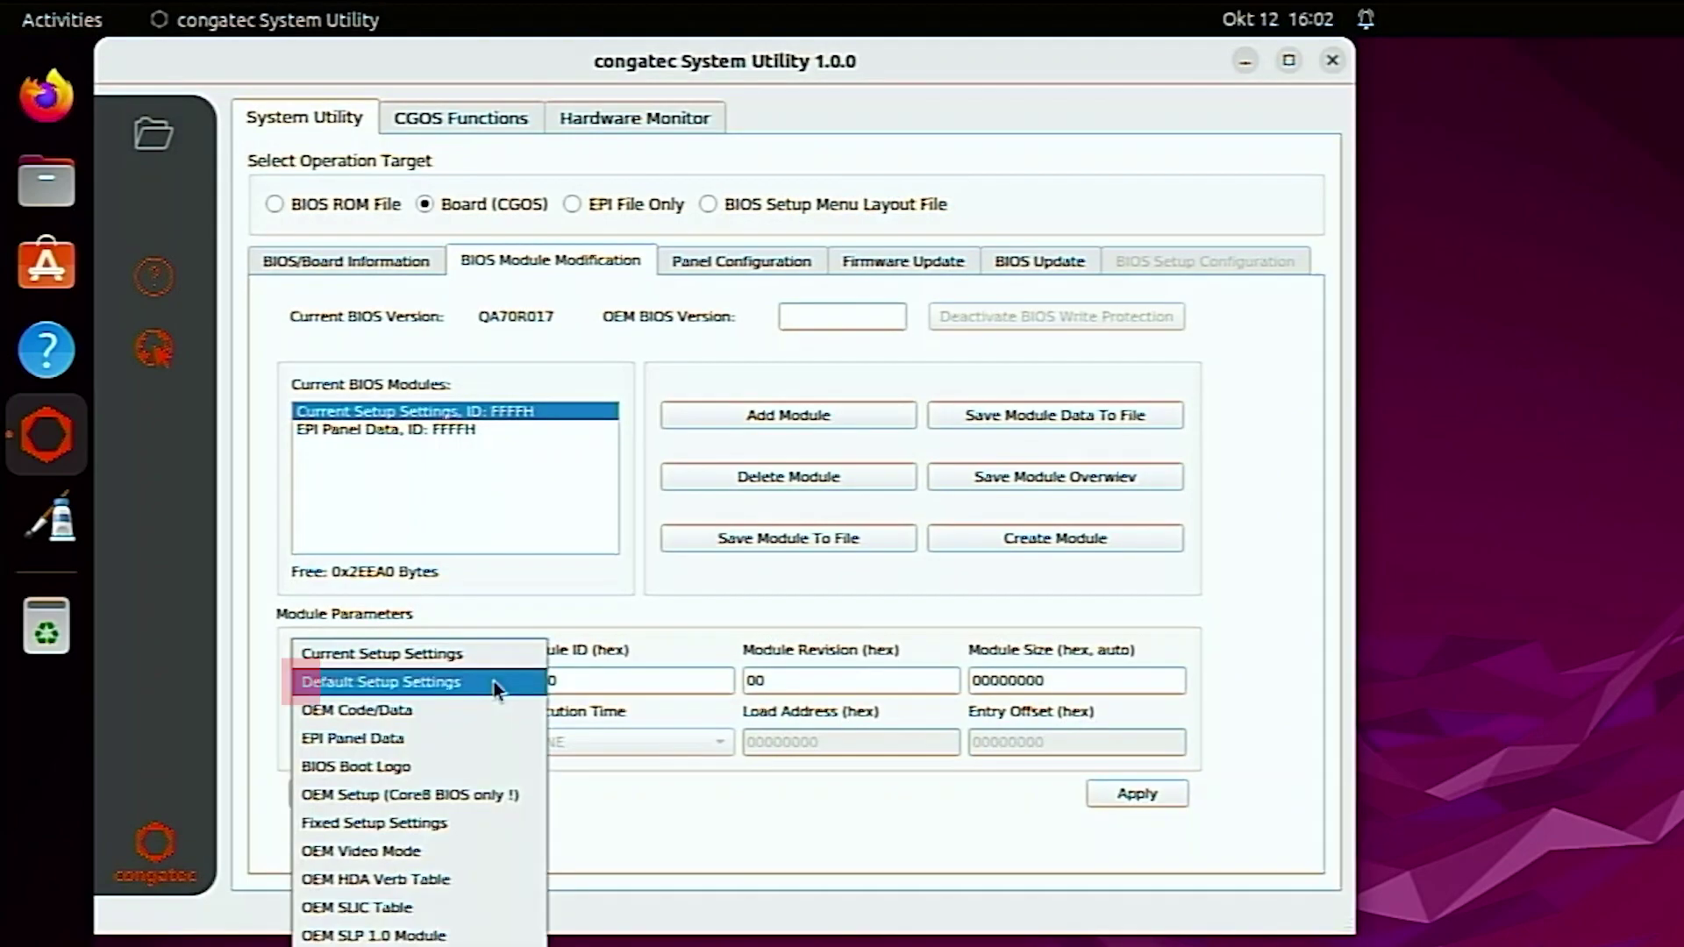
{"action": "left_click", "coordinate": [370, 685]}
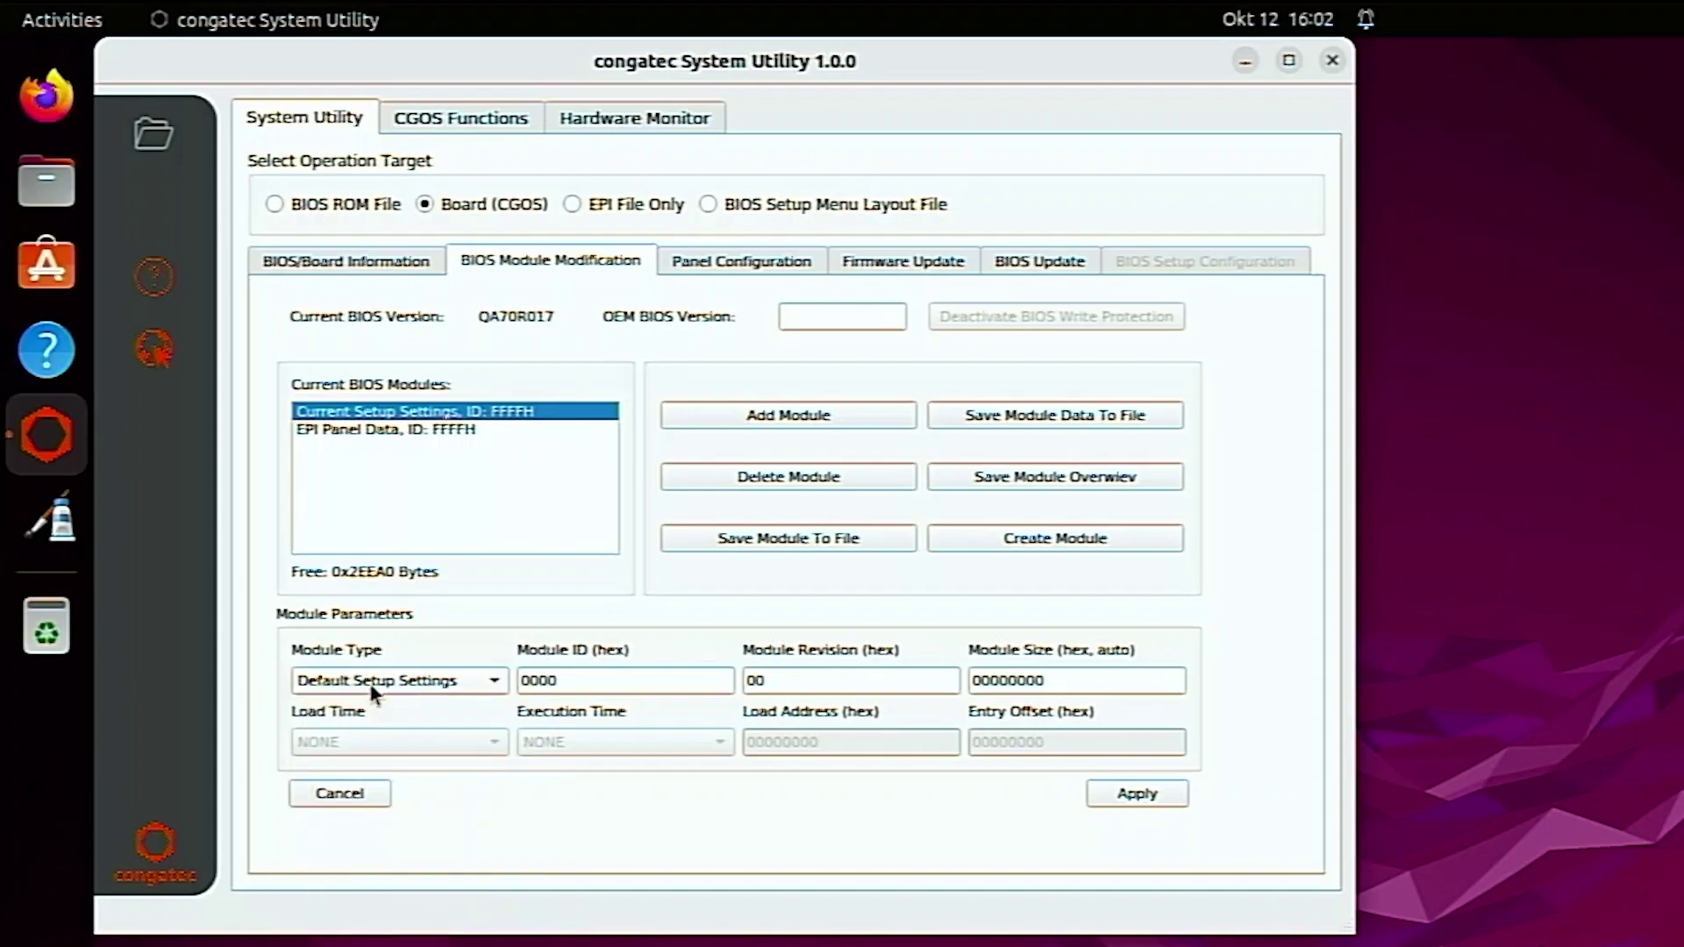
{"action": "left_click_drag", "start_coordinate": [562, 682], "coordinate": [481, 680]}
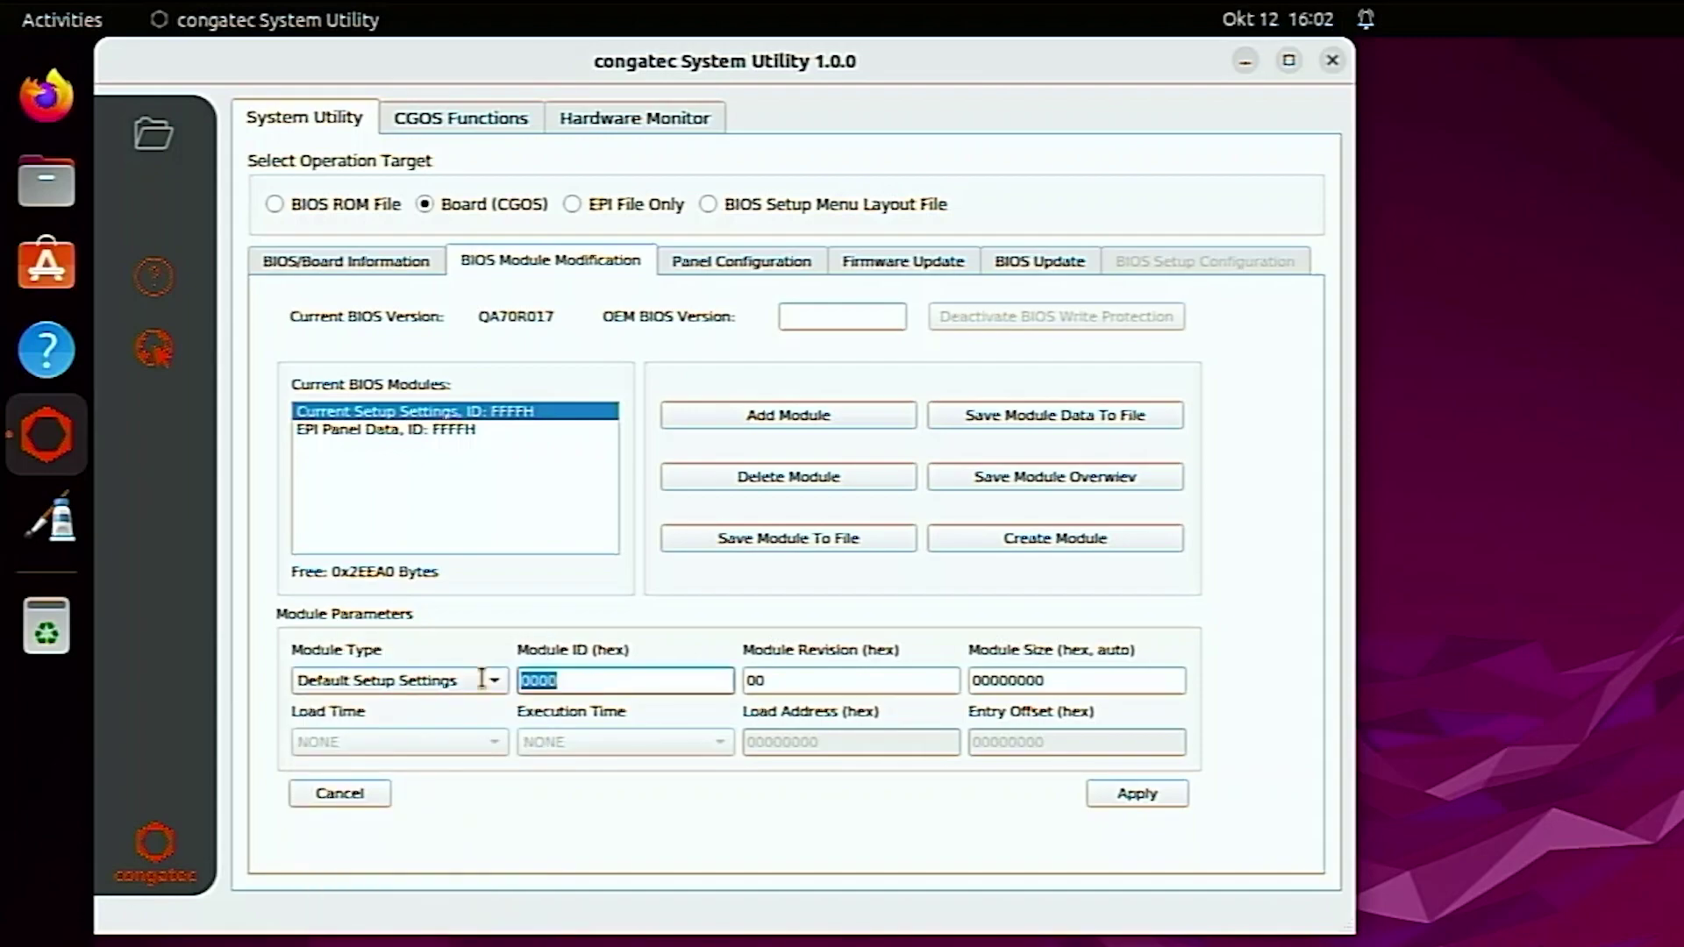
Create the Default Setup Settings module and save it to the Desktop as QA70_DefaultSettings.
{"action": "left_click", "coordinate": [995, 541]}
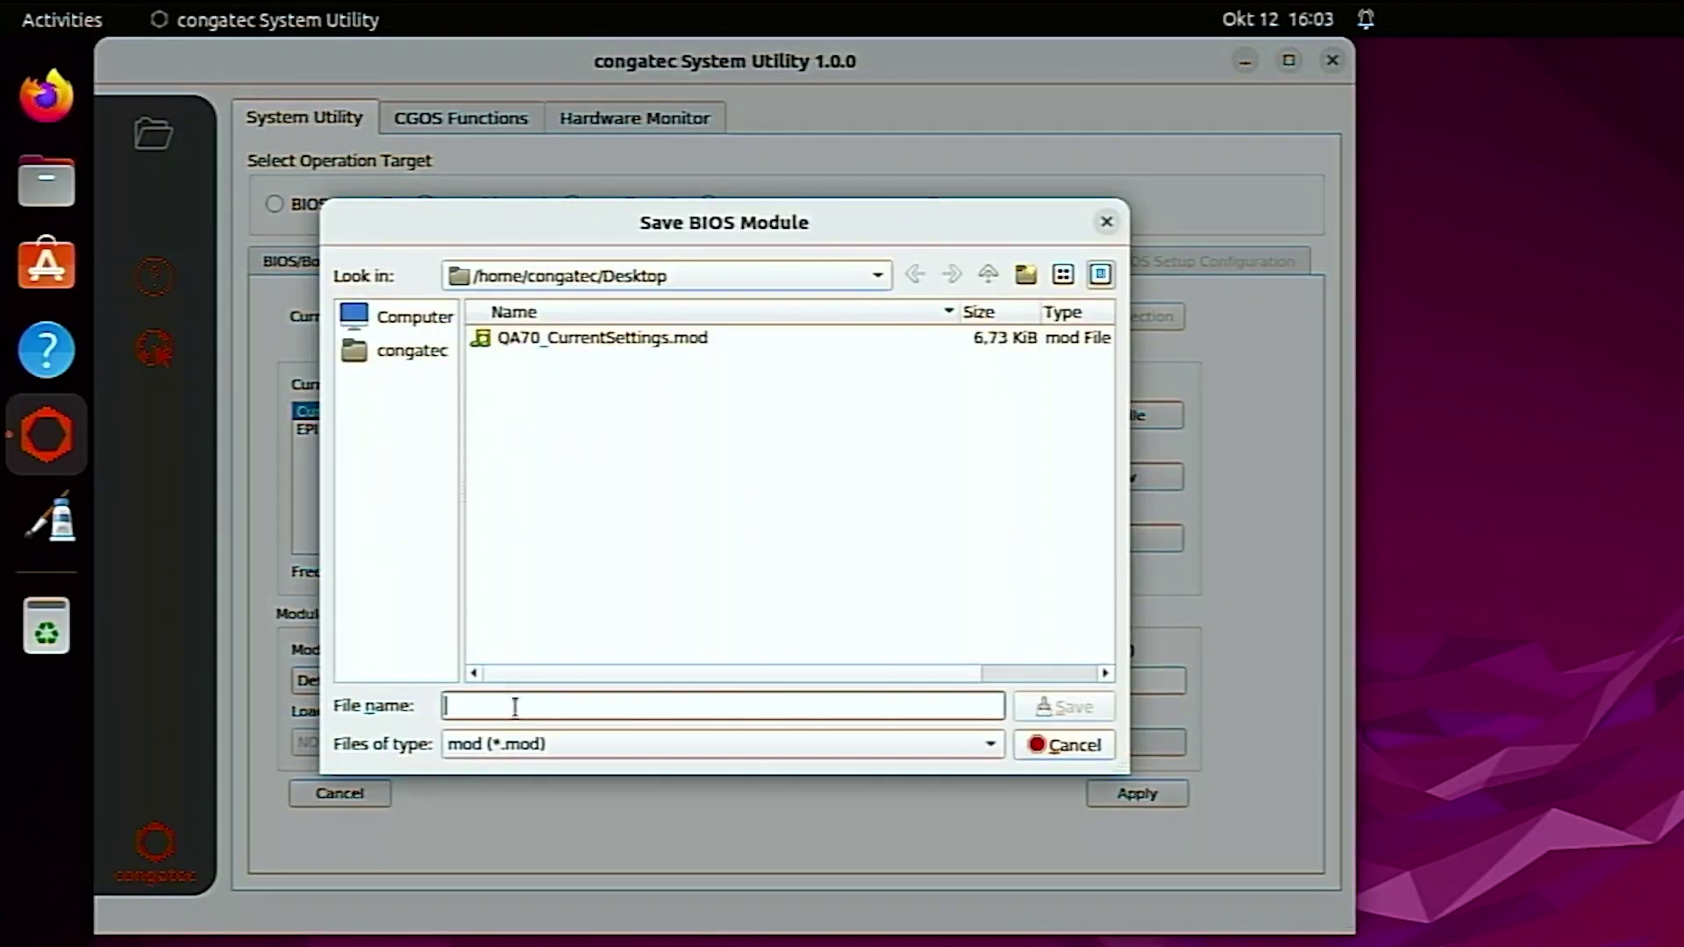
{"action": "type", "text": "QA70_"}
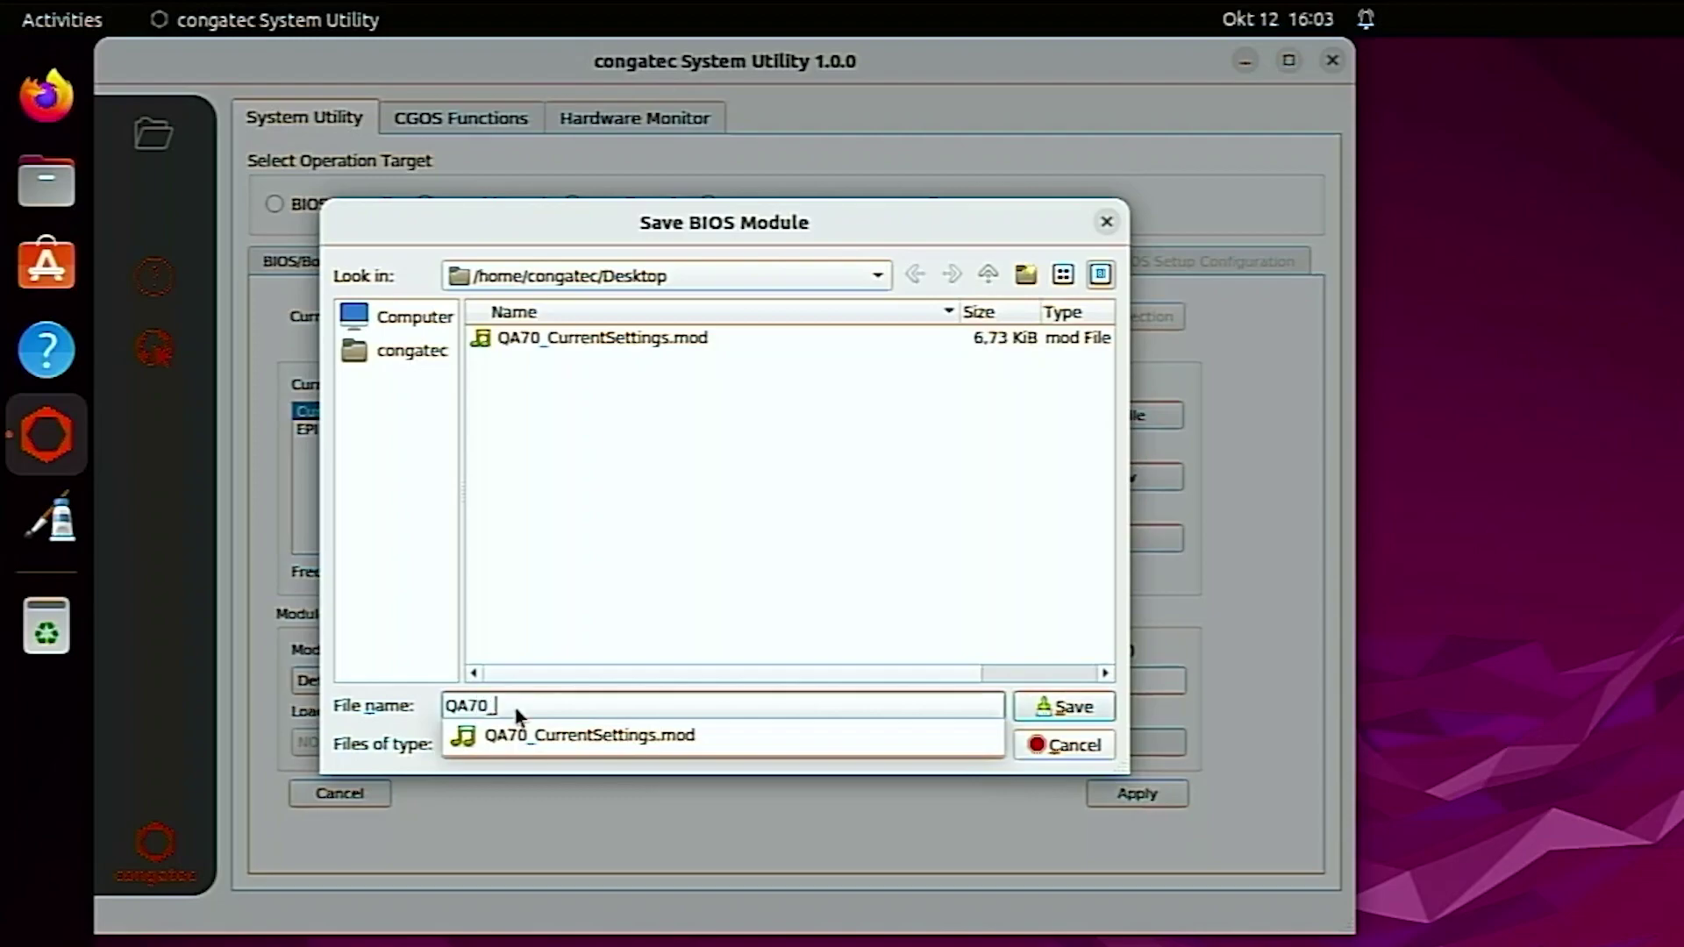
{"action": "type", "text": "Defau"}
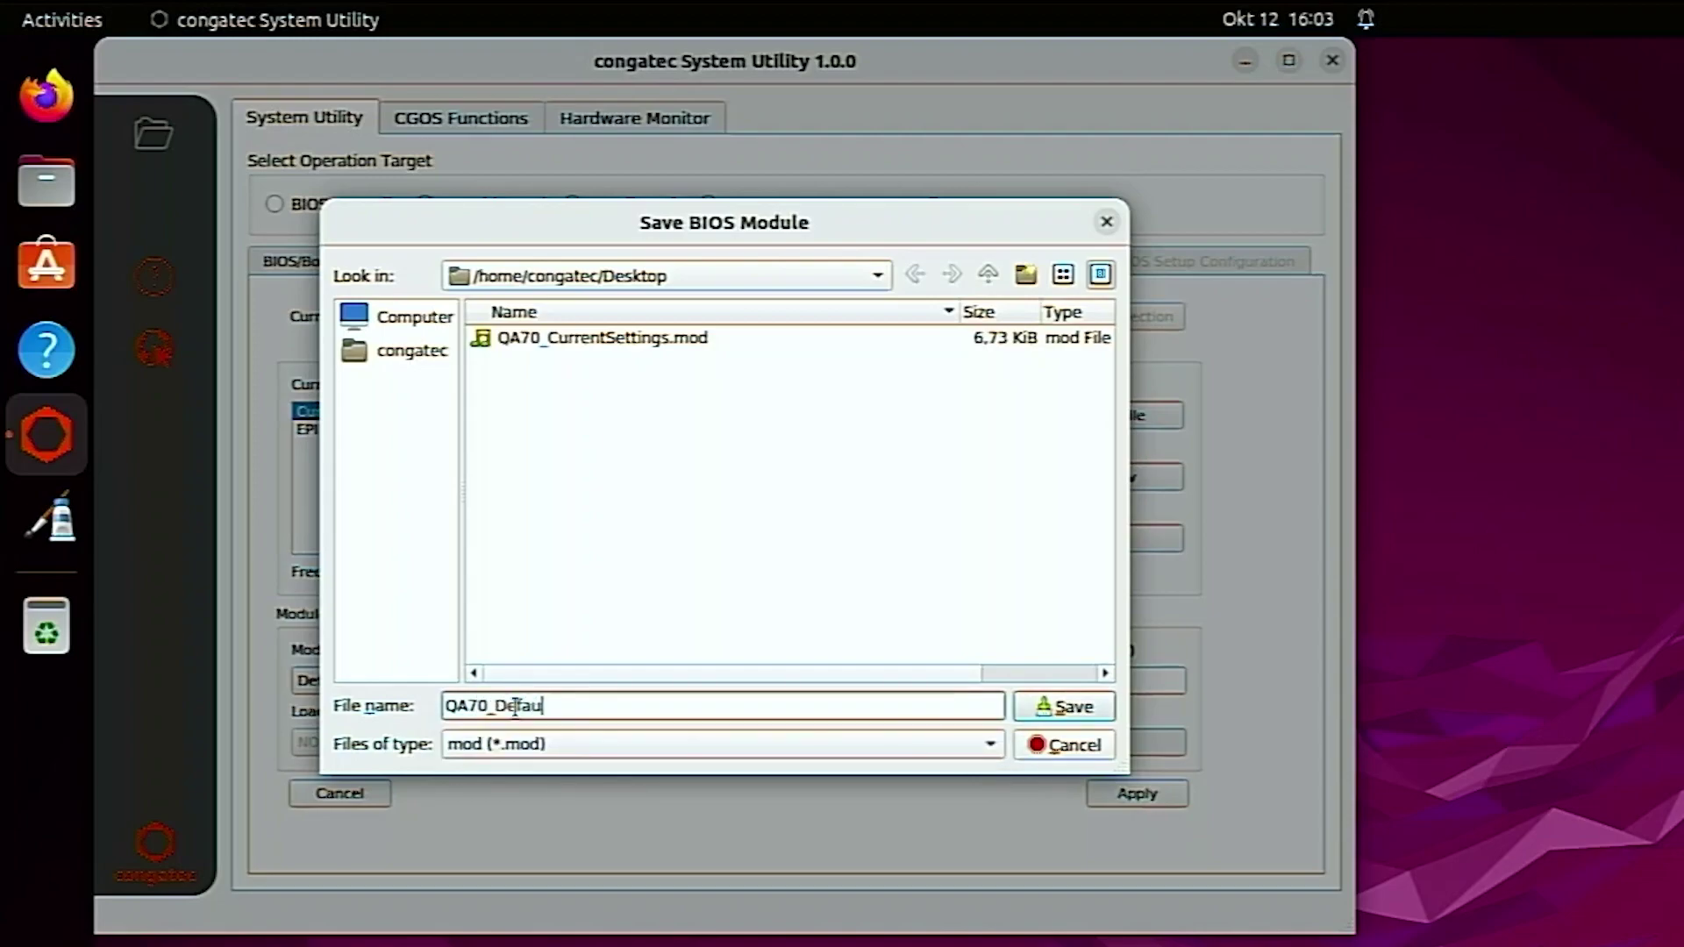
{"action": "type", "text": "ltSettings"}
{"action": "left_click", "coordinate": [1043, 710]}
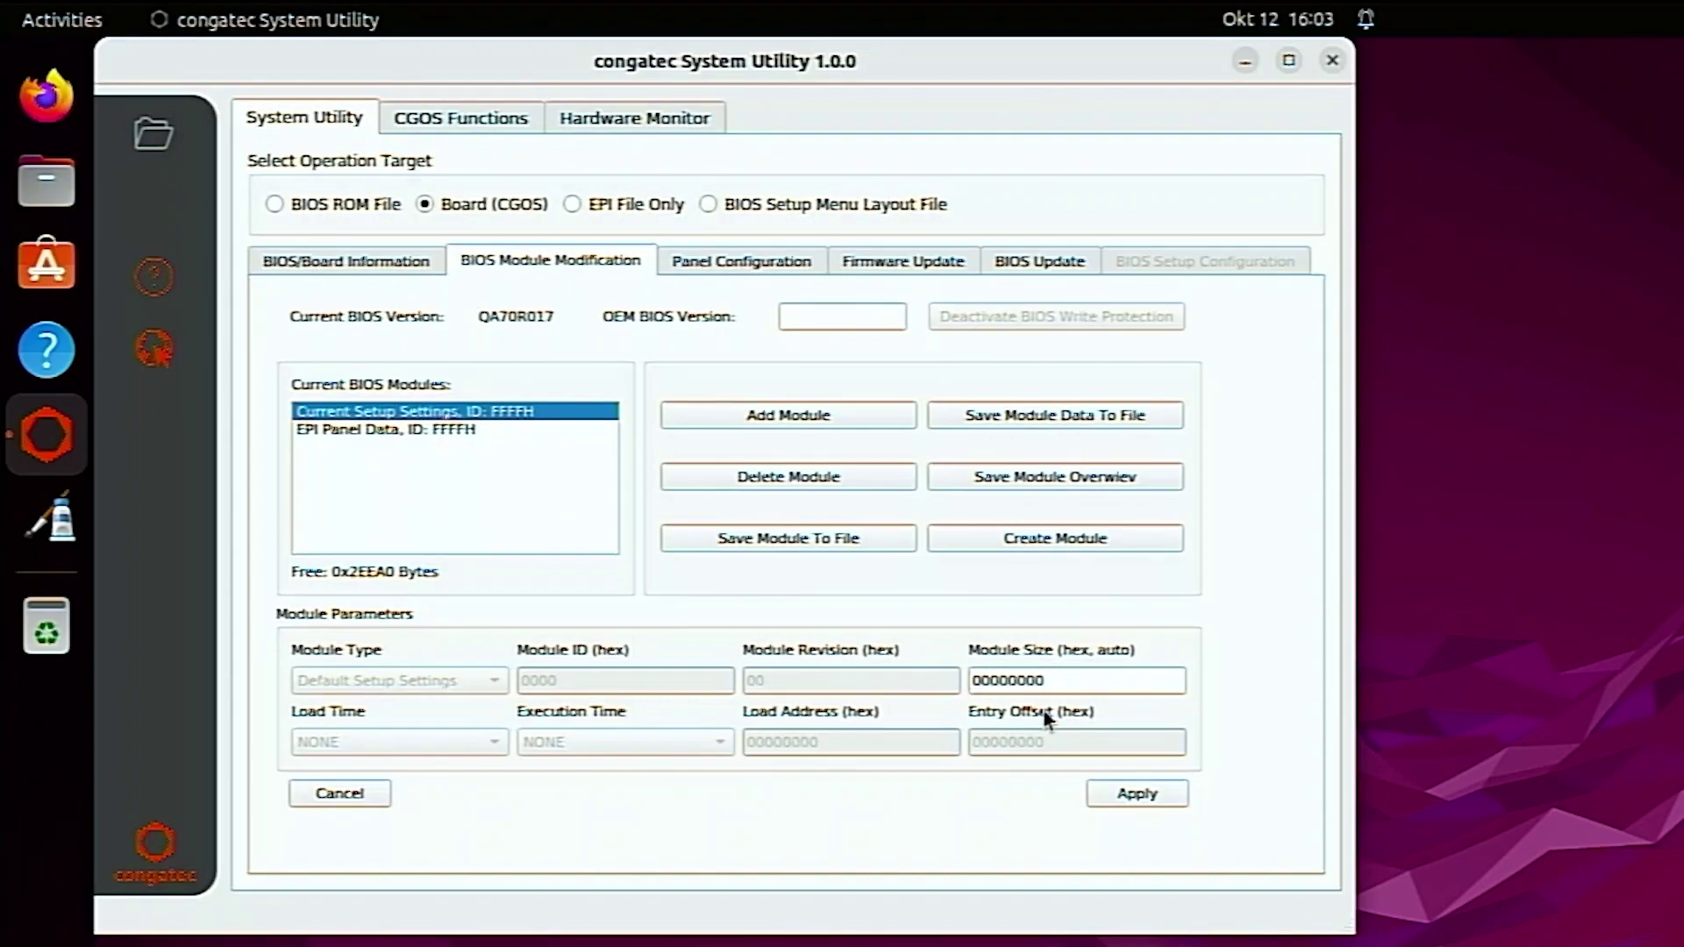
Add QA70_DefaultSettings.mod to the board BIOS and set the OEM BIOS version to QA70OEM.
{"action": "left_click", "coordinate": [824, 417]}
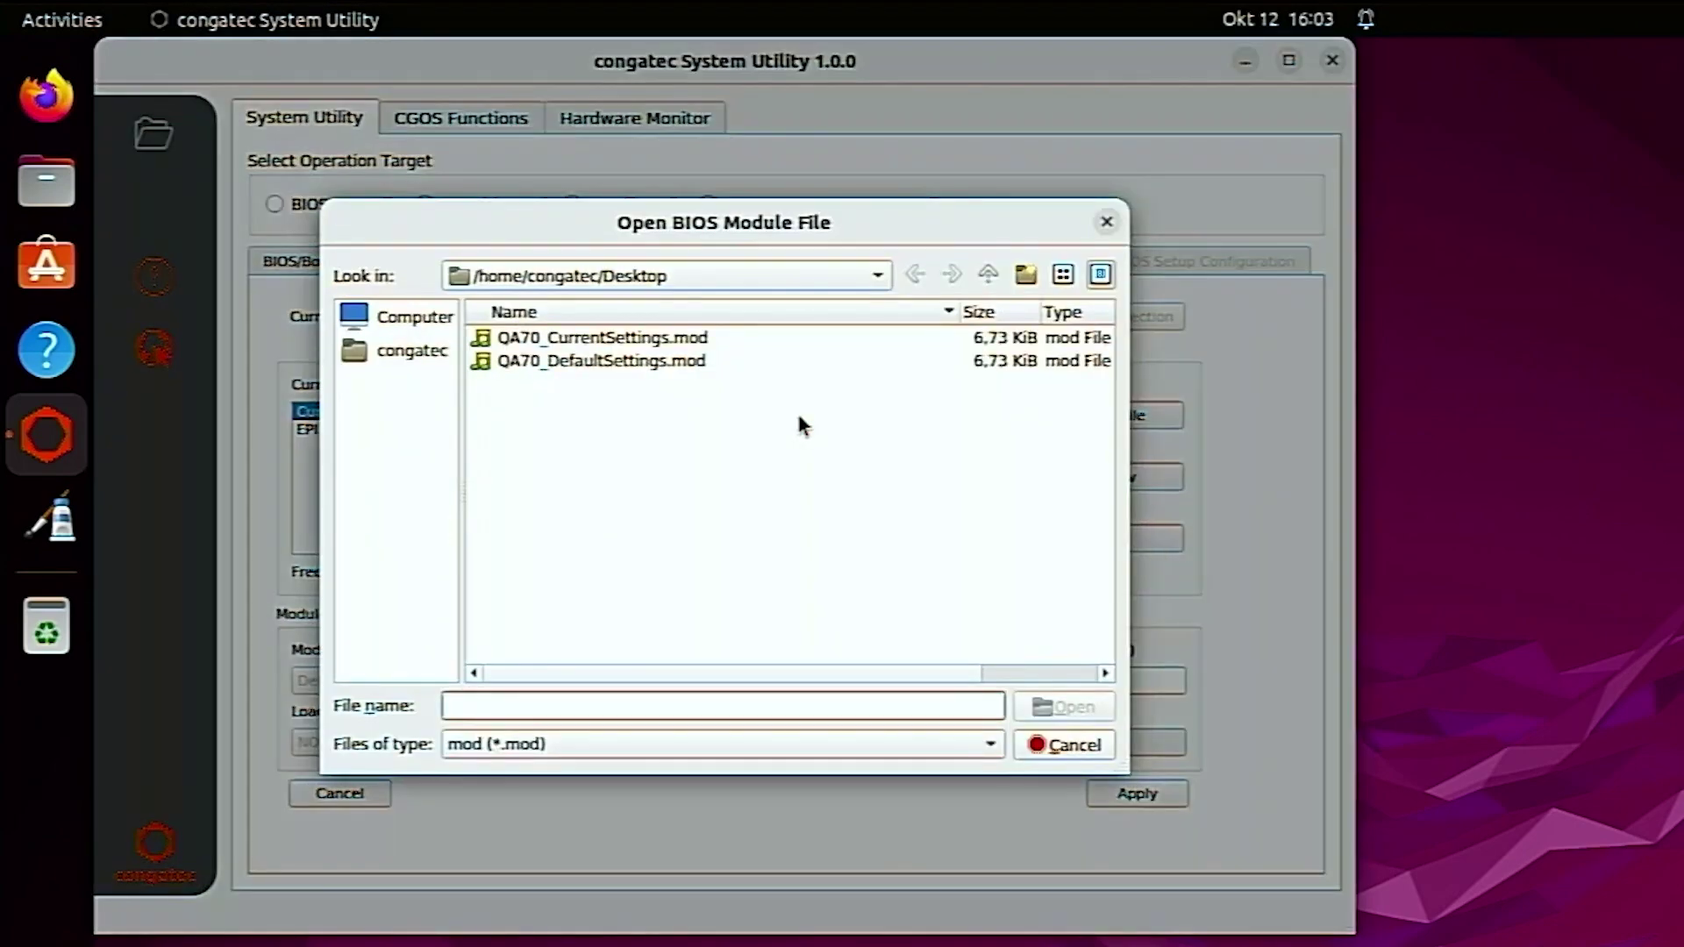
{"action": "left_click", "coordinate": [583, 363]}
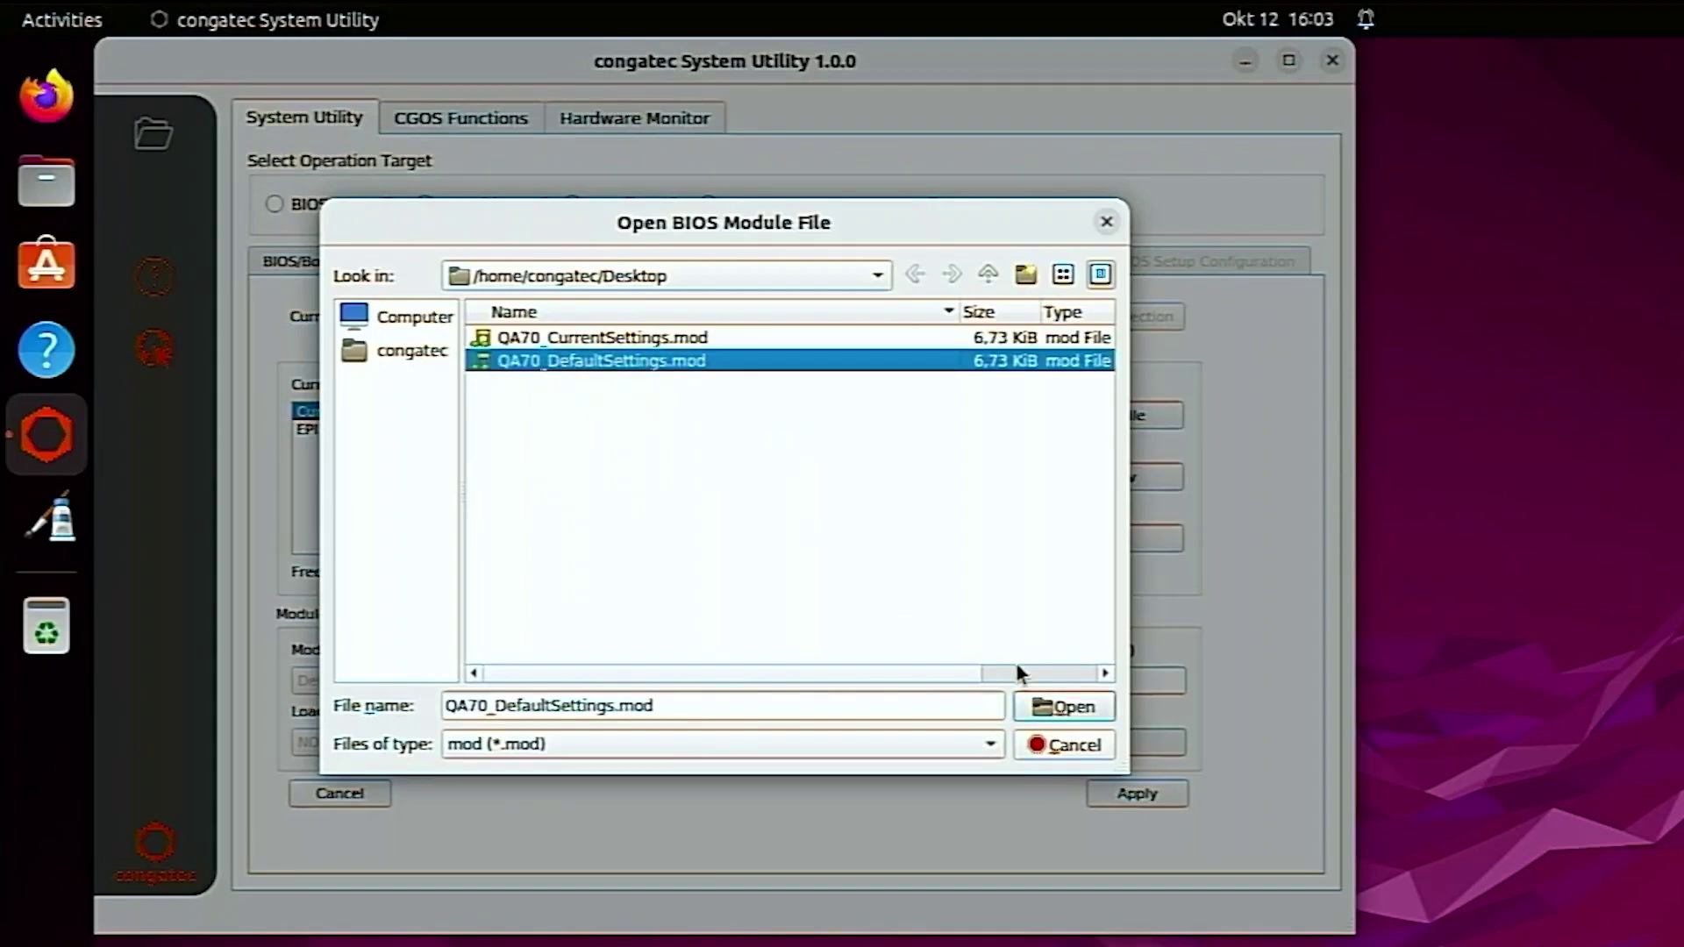
{"action": "left_click", "coordinate": [1062, 708]}
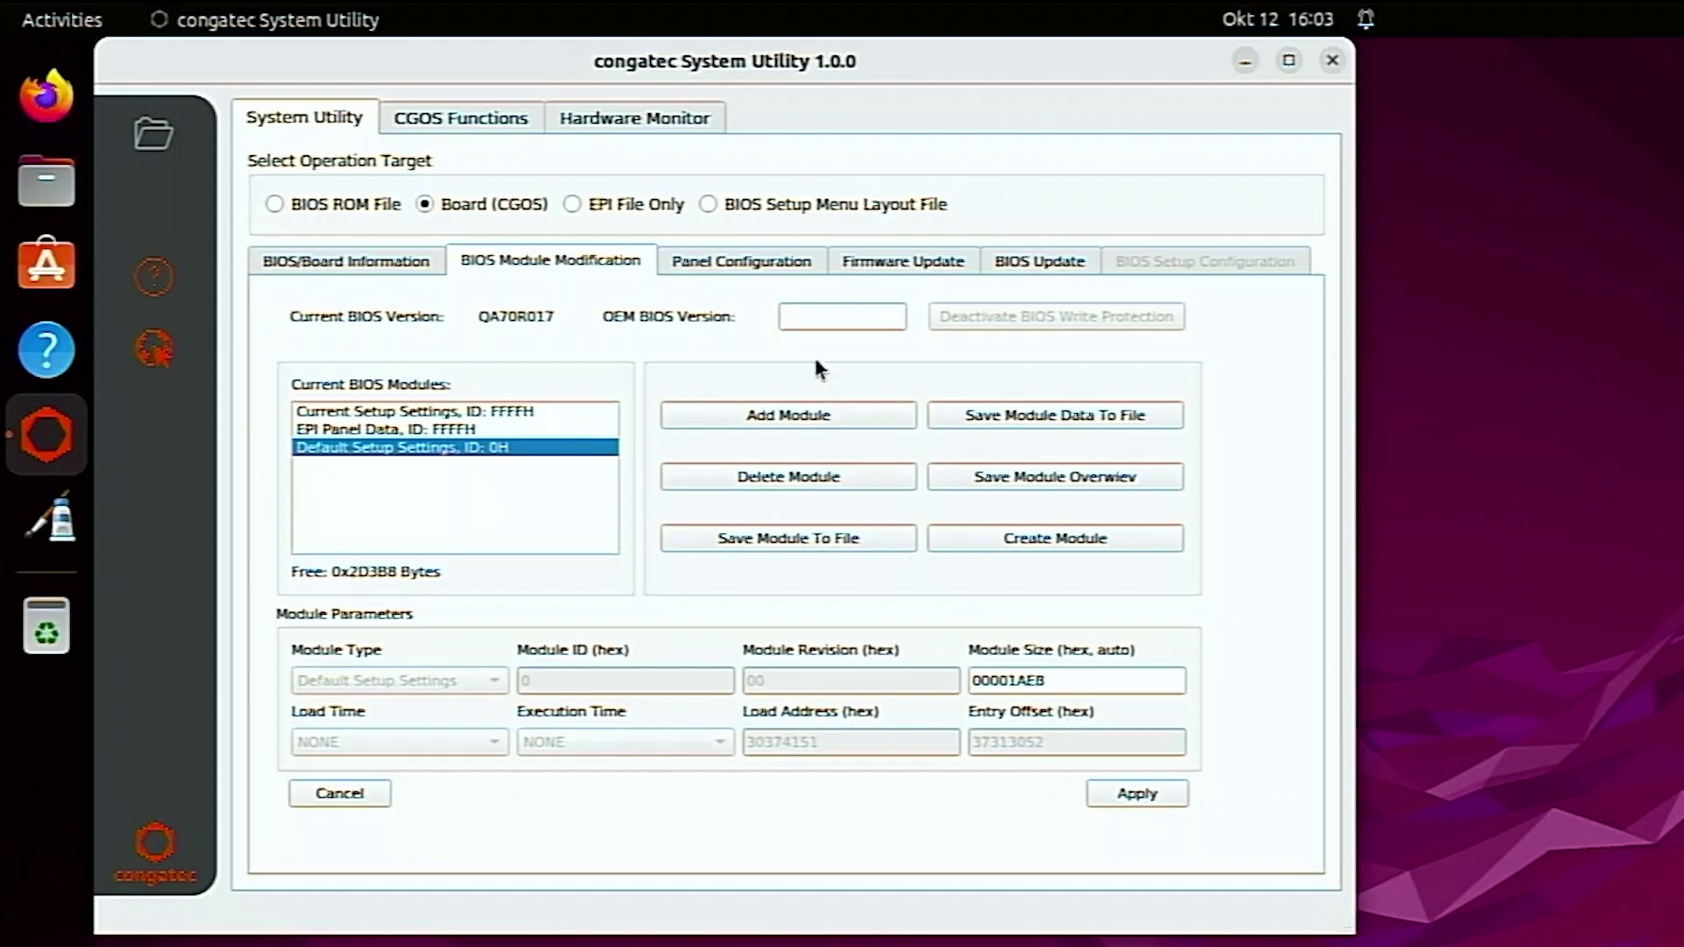
{"action": "left_click", "coordinate": [815, 312]}
{"action": "type", "text": "QA70OEM"}
Apply the added default-settings module and QA70OEM version to the board.
{"action": "left_click", "coordinate": [1138, 794]}
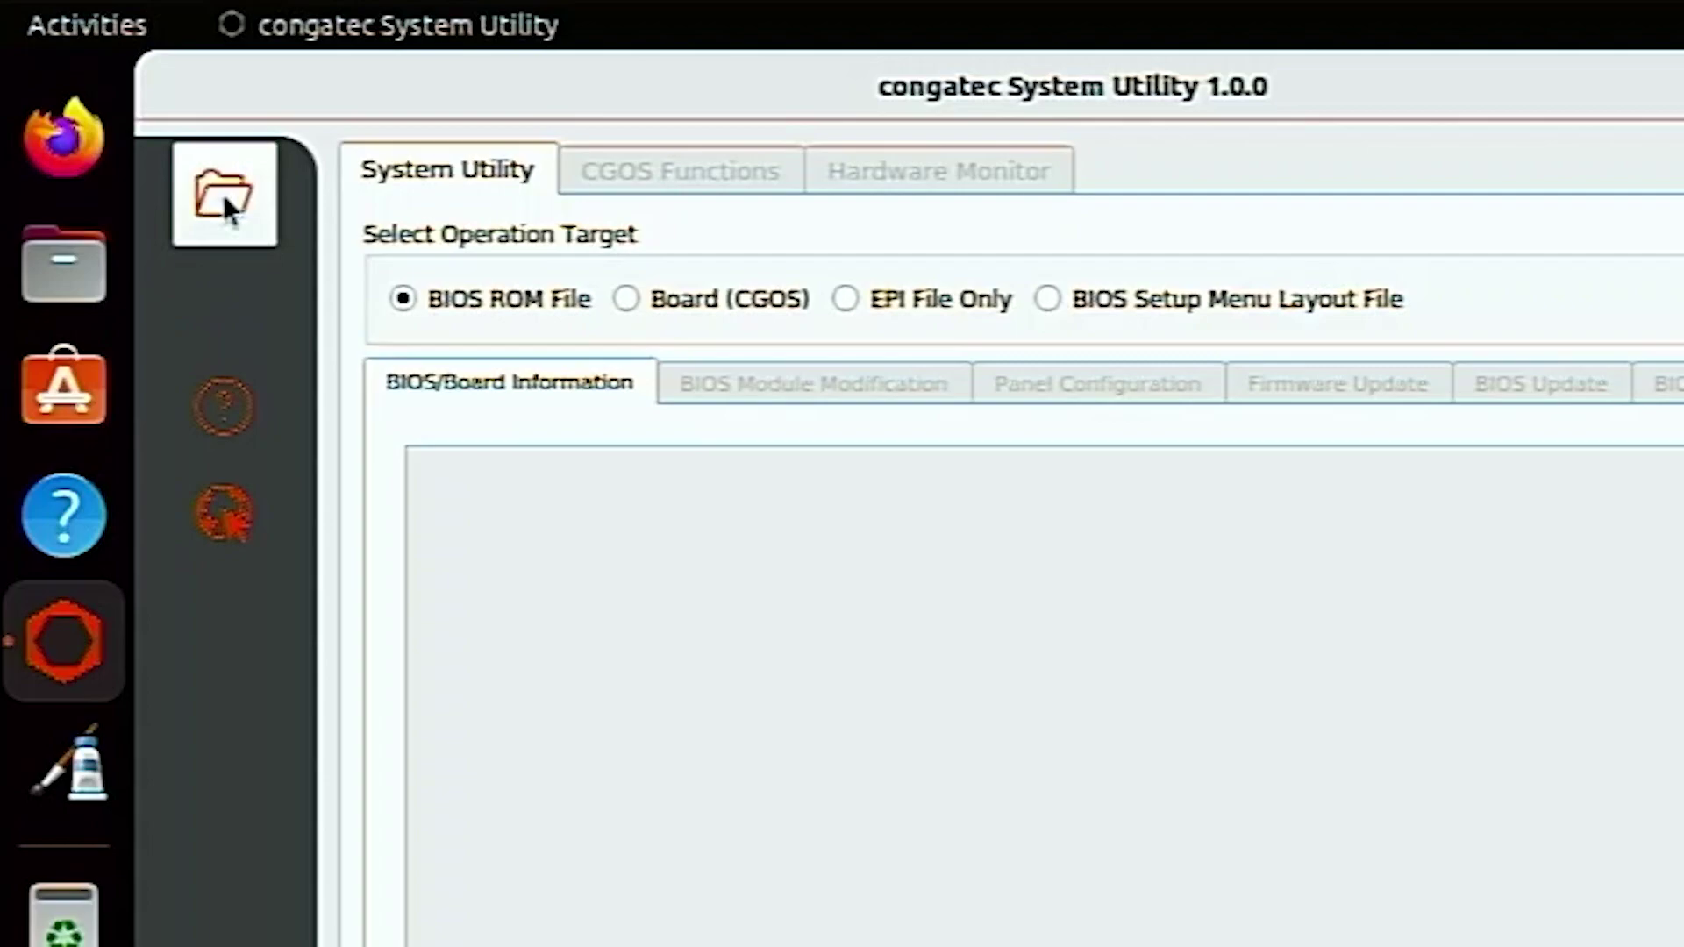
Open QA70R017.bin as the input BIOS and save modifications to a new file, QA70OEM.bin.
{"action": "left_click", "coordinate": [223, 193]}
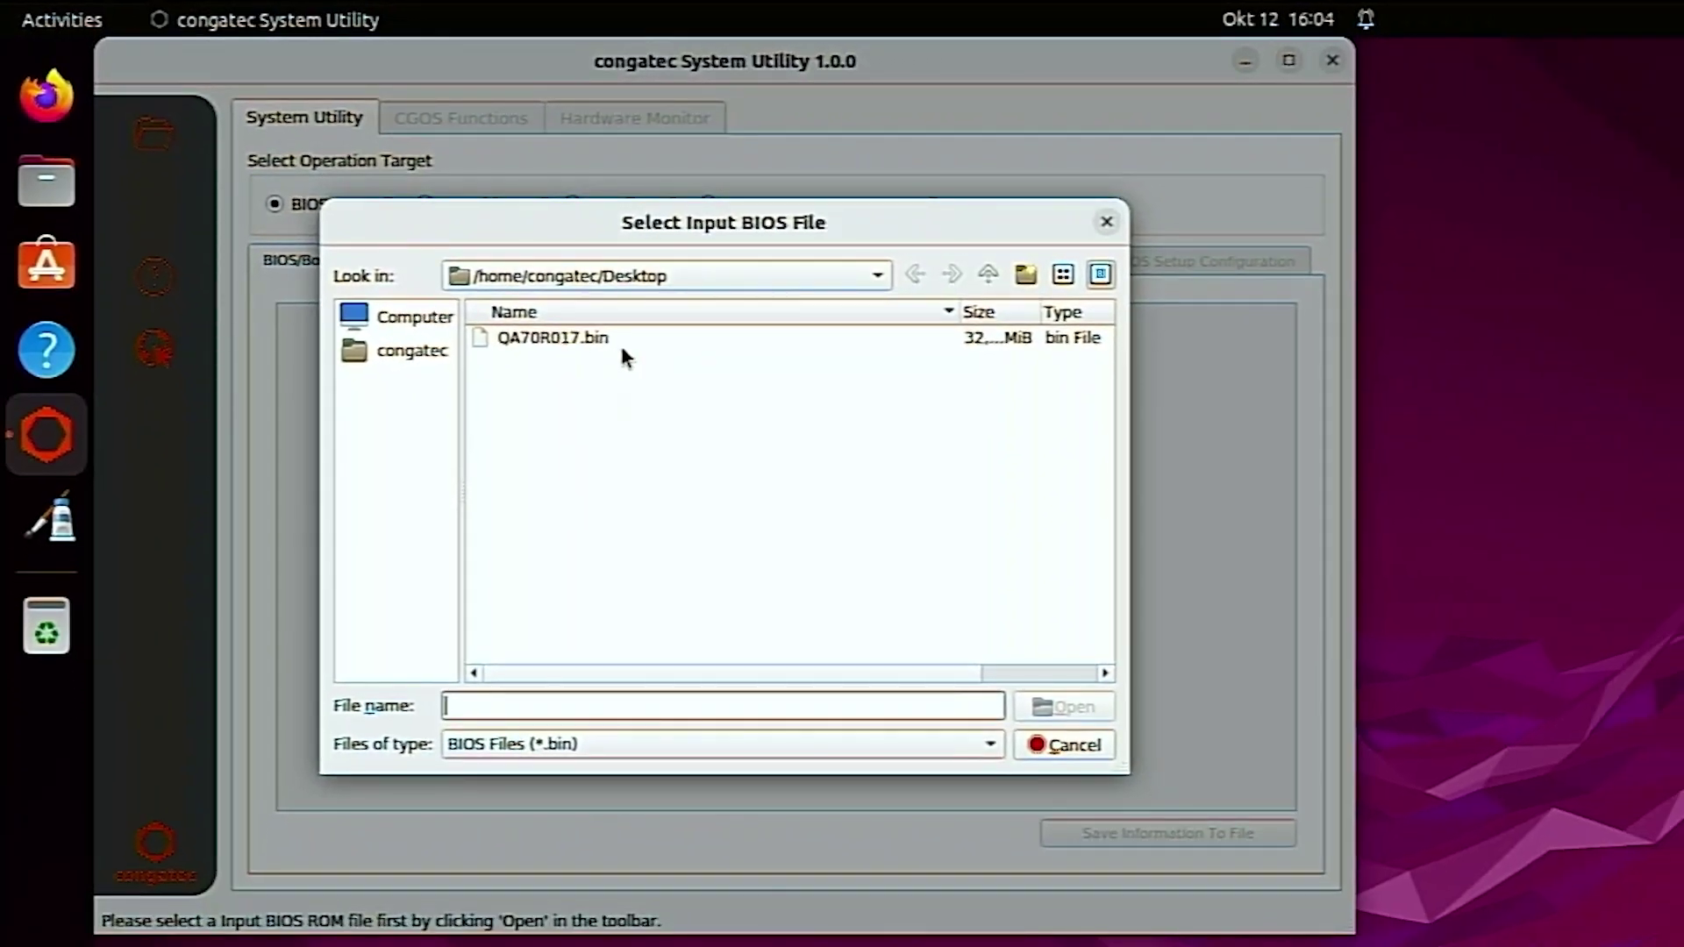
{"action": "left_click", "coordinate": [592, 338]}
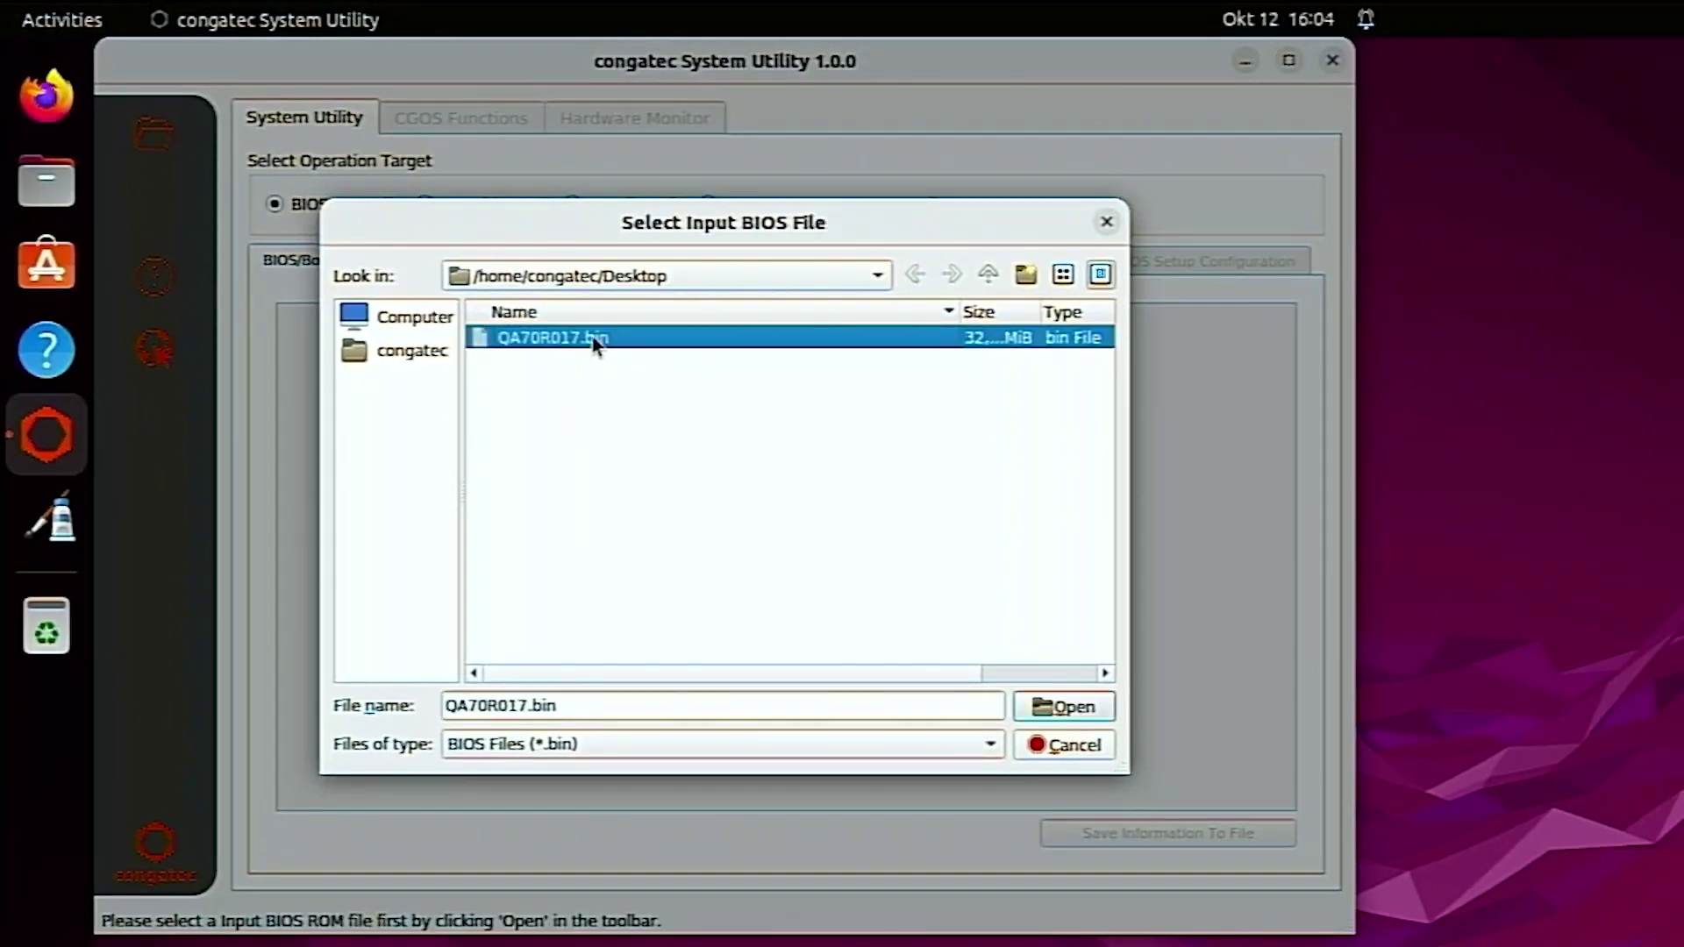
{"action": "left_click", "coordinate": [1070, 708]}
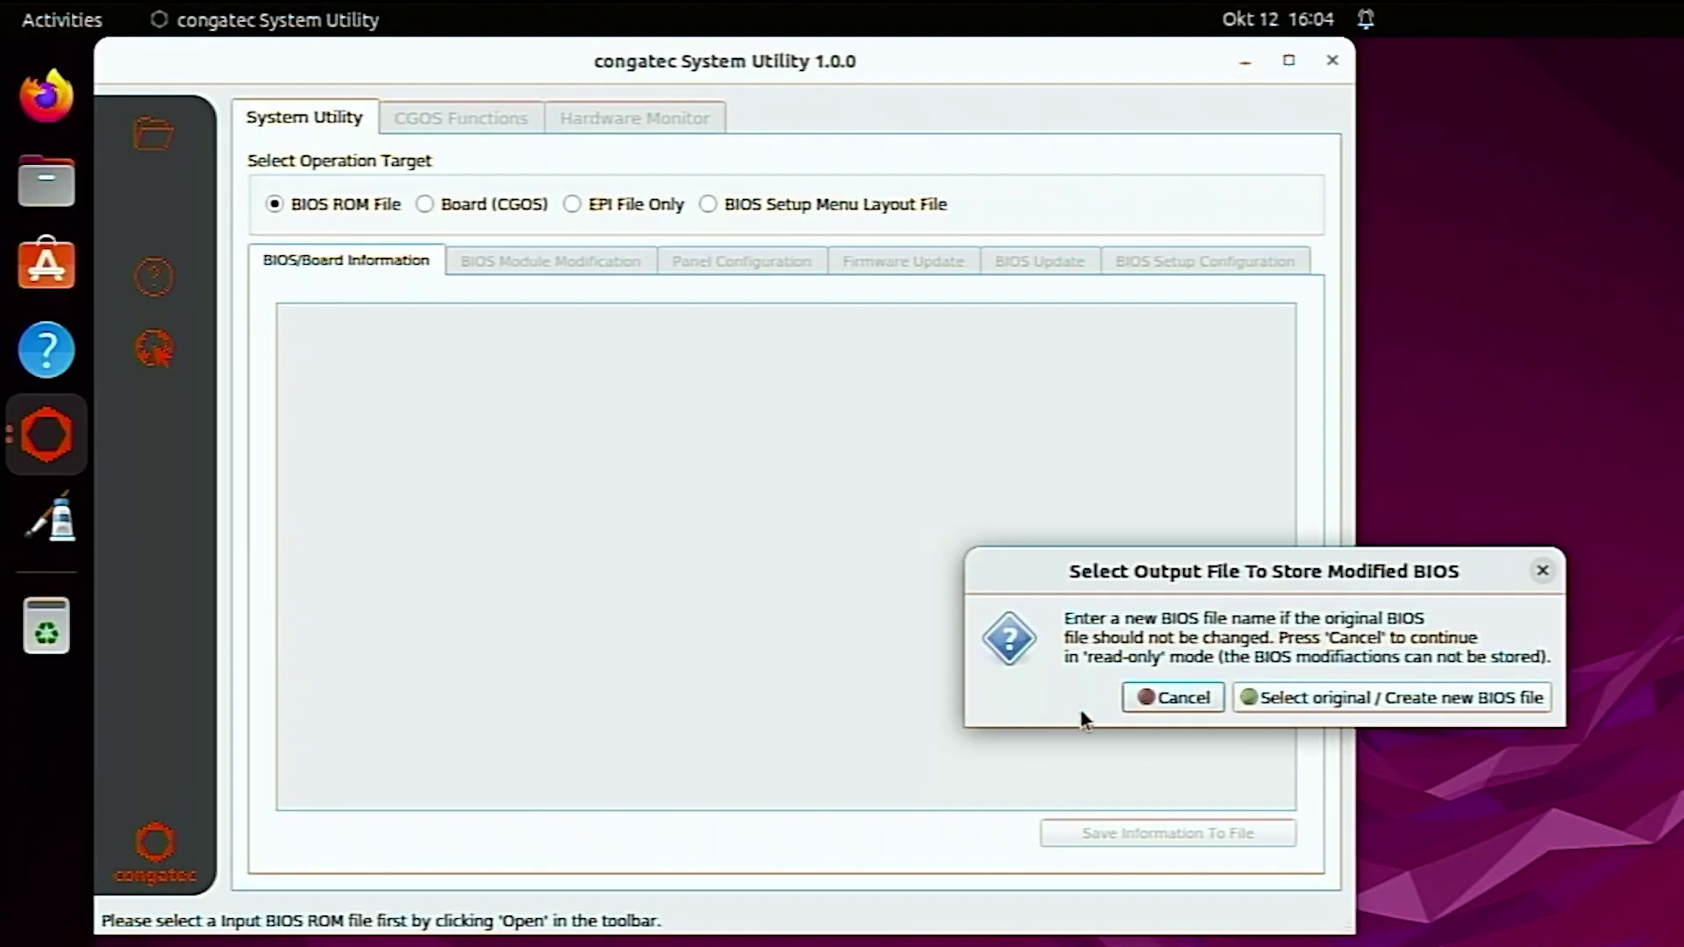
{"action": "left_click", "coordinate": [1355, 697]}
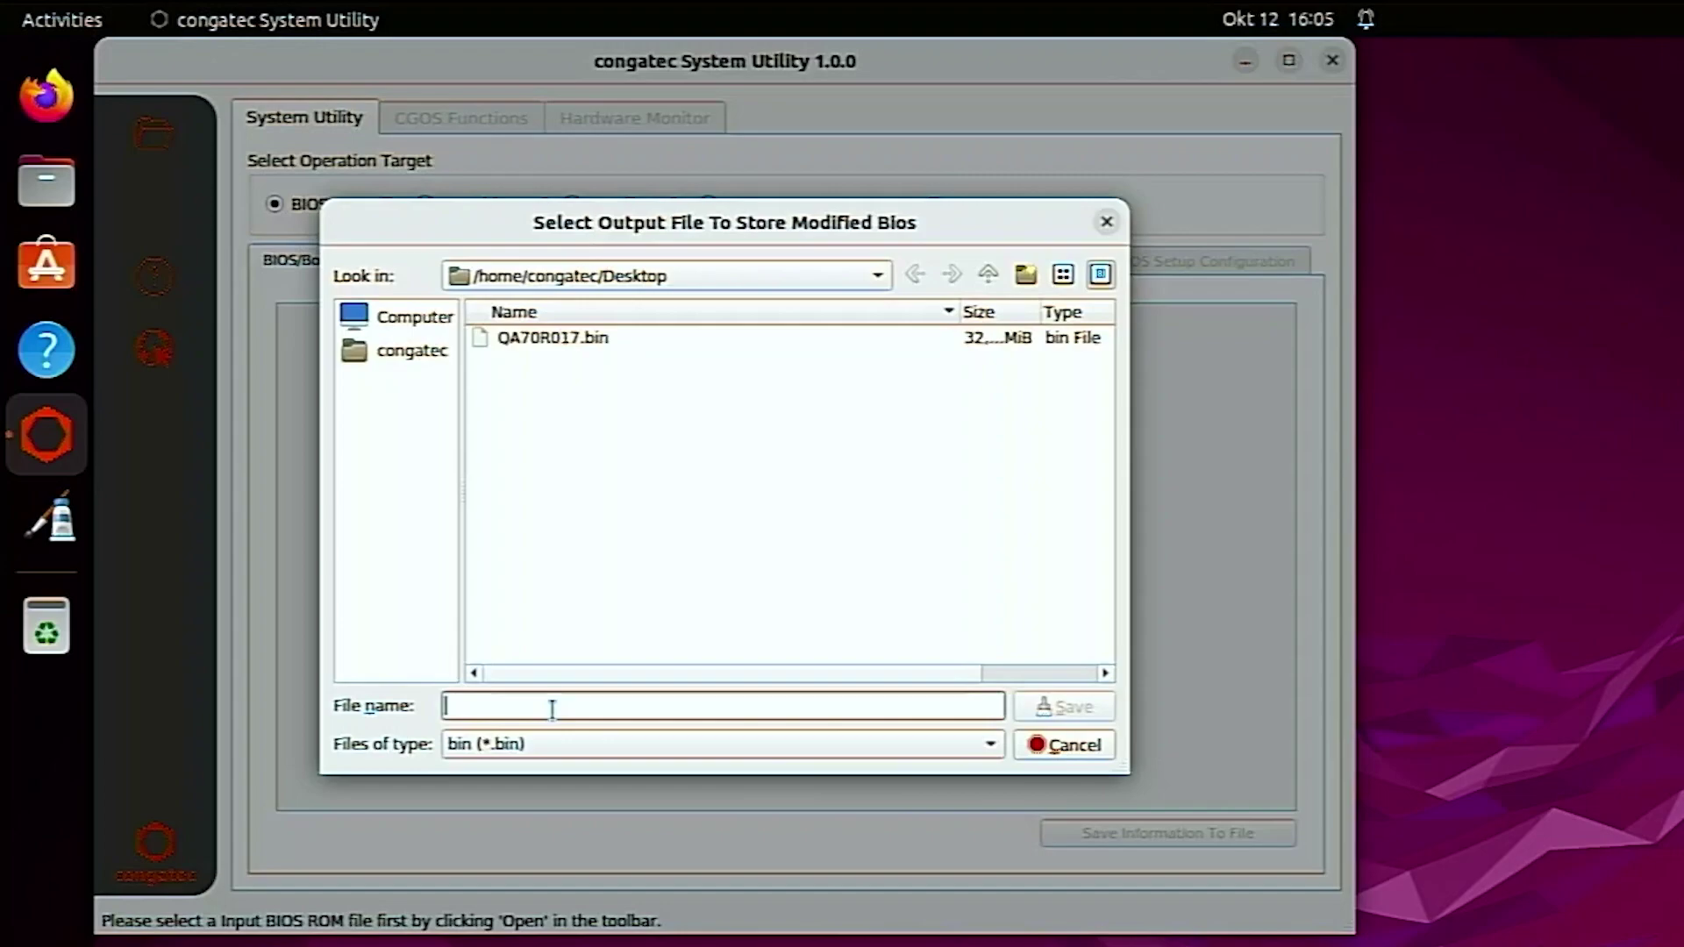
{"action": "type", "text": "Q"}
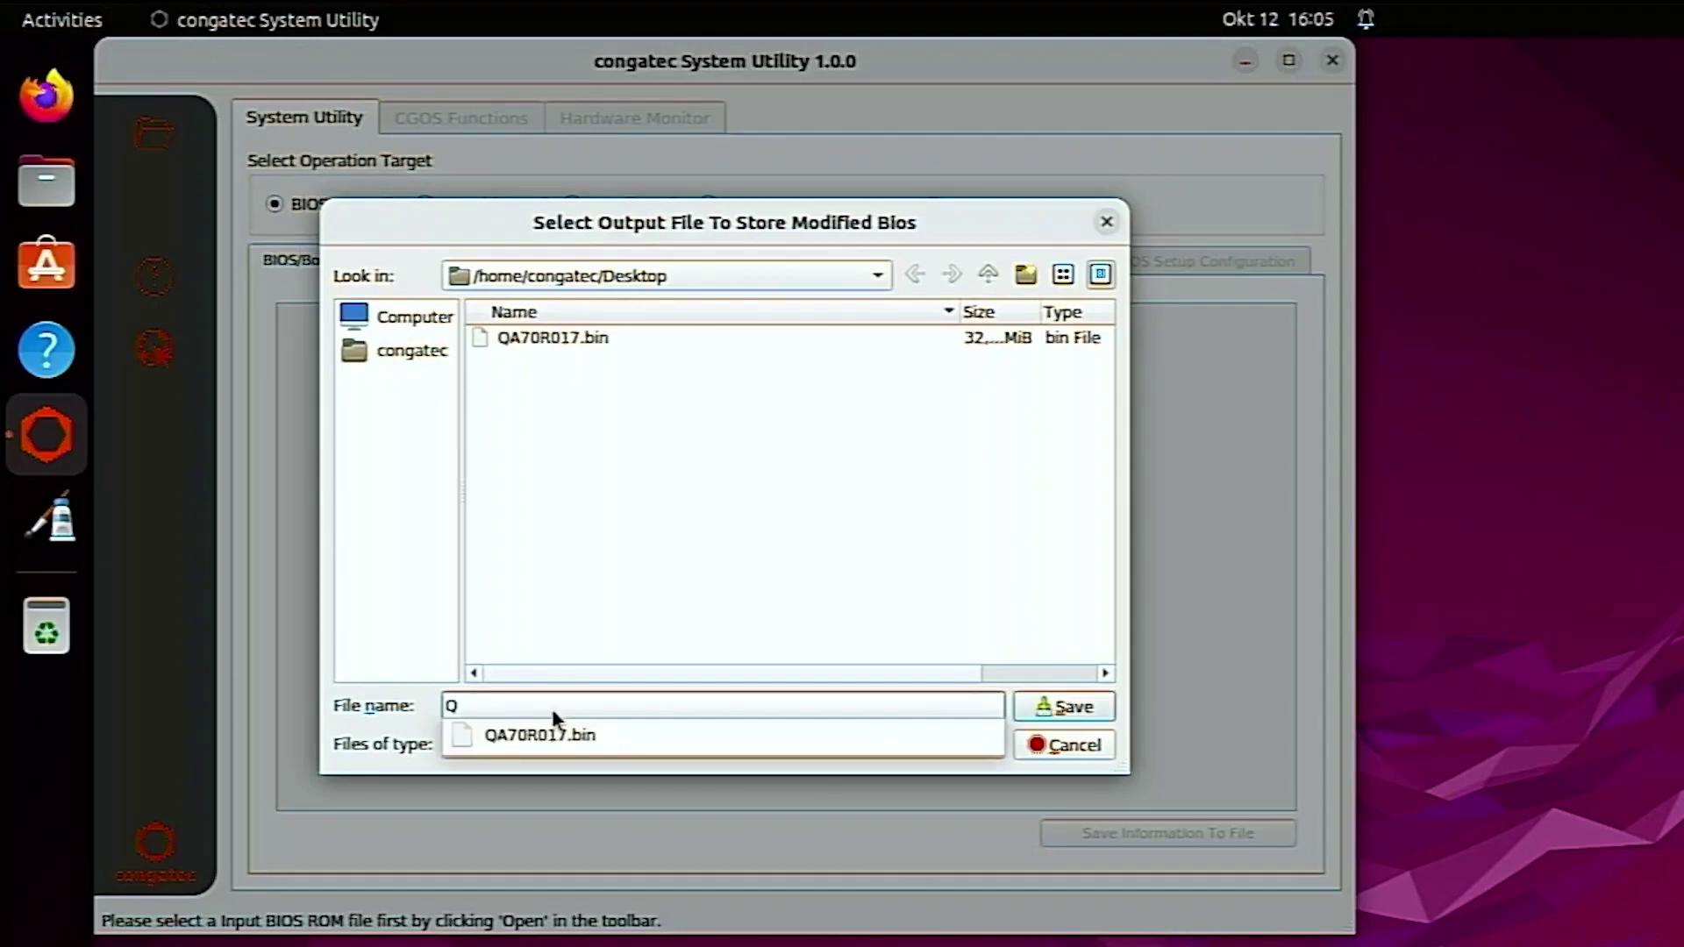
{"action": "type", "text": "A70OEM"}
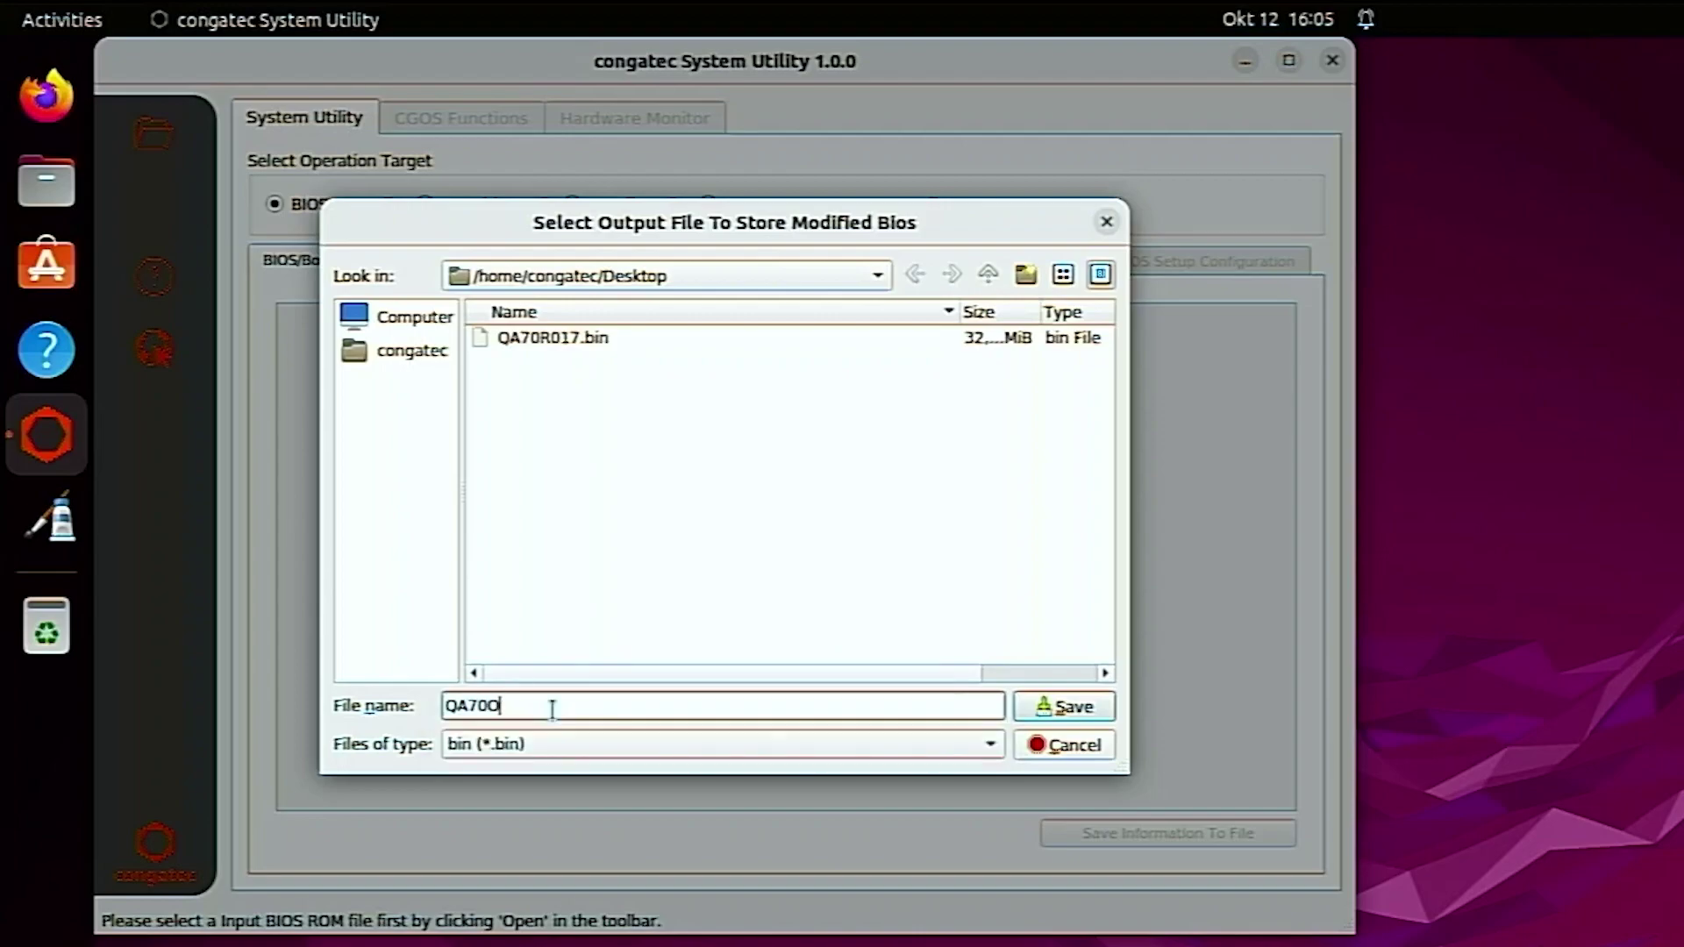
{"action": "left_click", "coordinate": [1055, 707]}
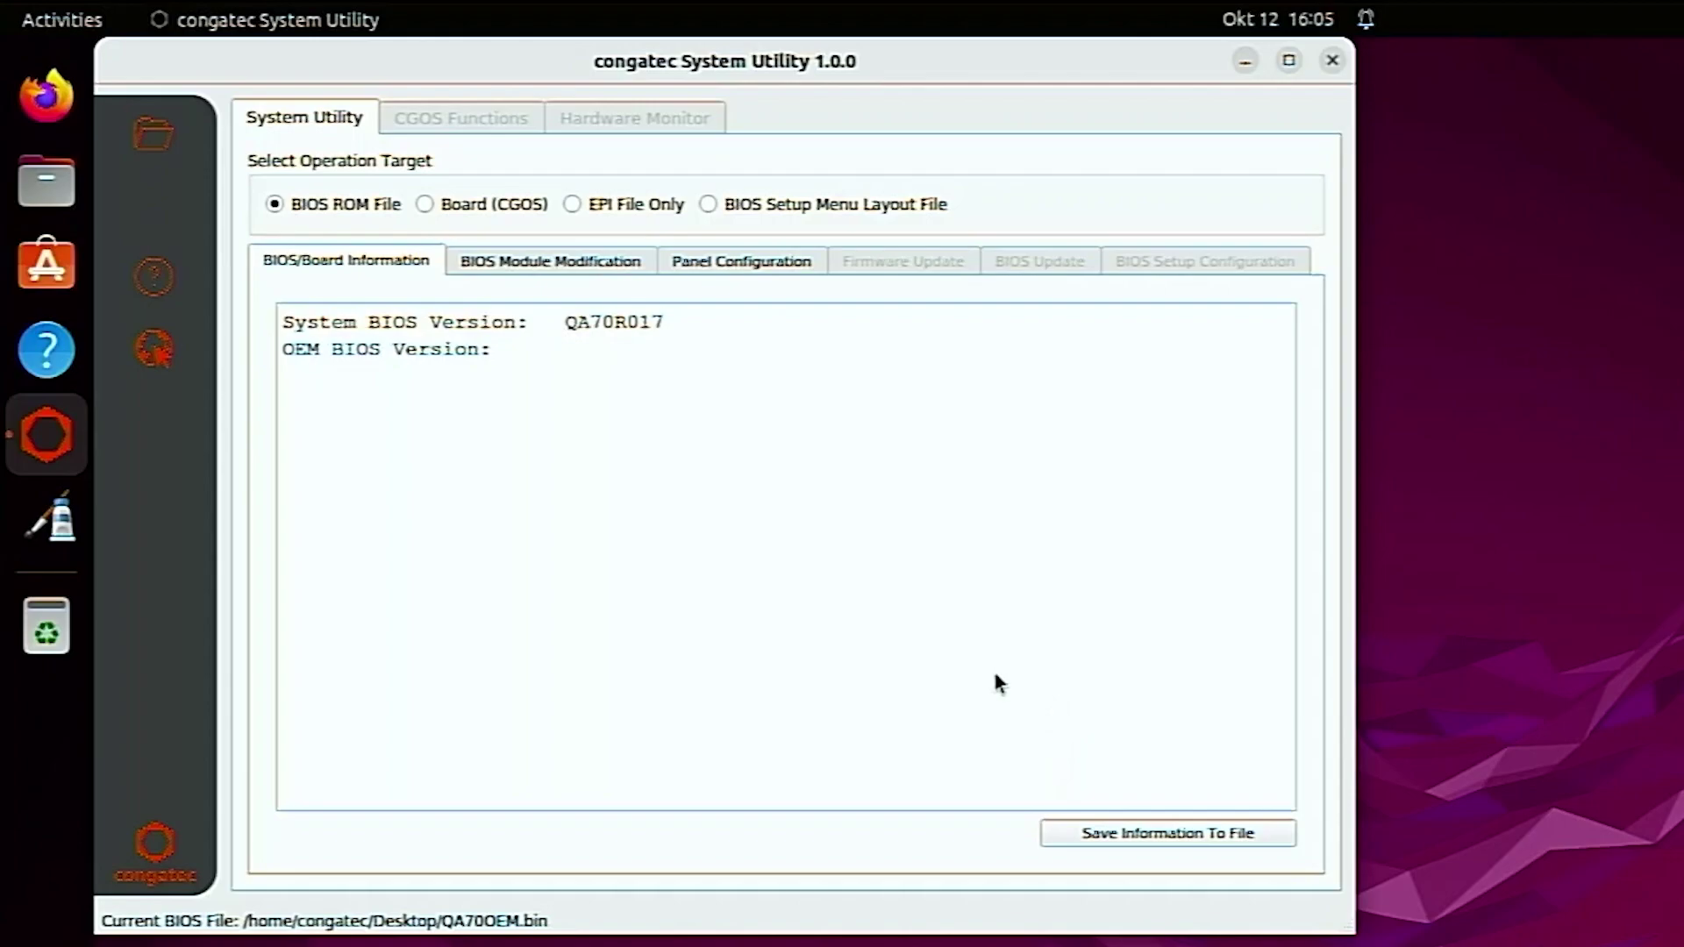
Add QA70_CurrentSettings.mod as a module of QA70OEM.bin.
{"action": "left_click", "coordinate": [544, 263]}
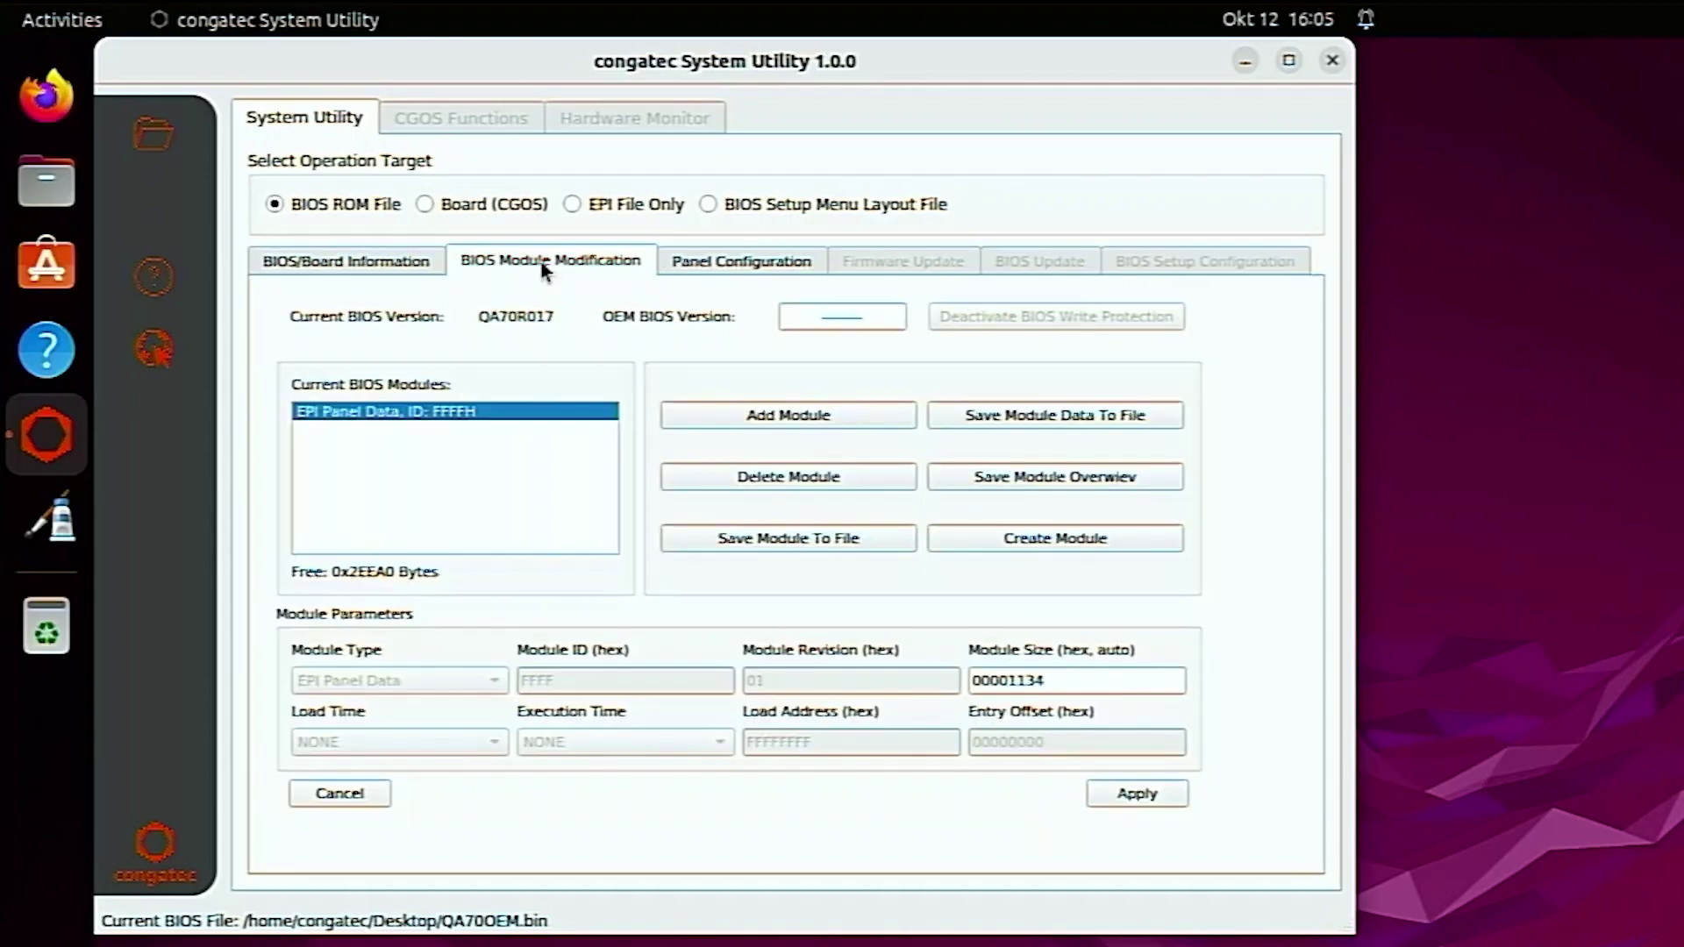
{"action": "left_click", "coordinate": [781, 418]}
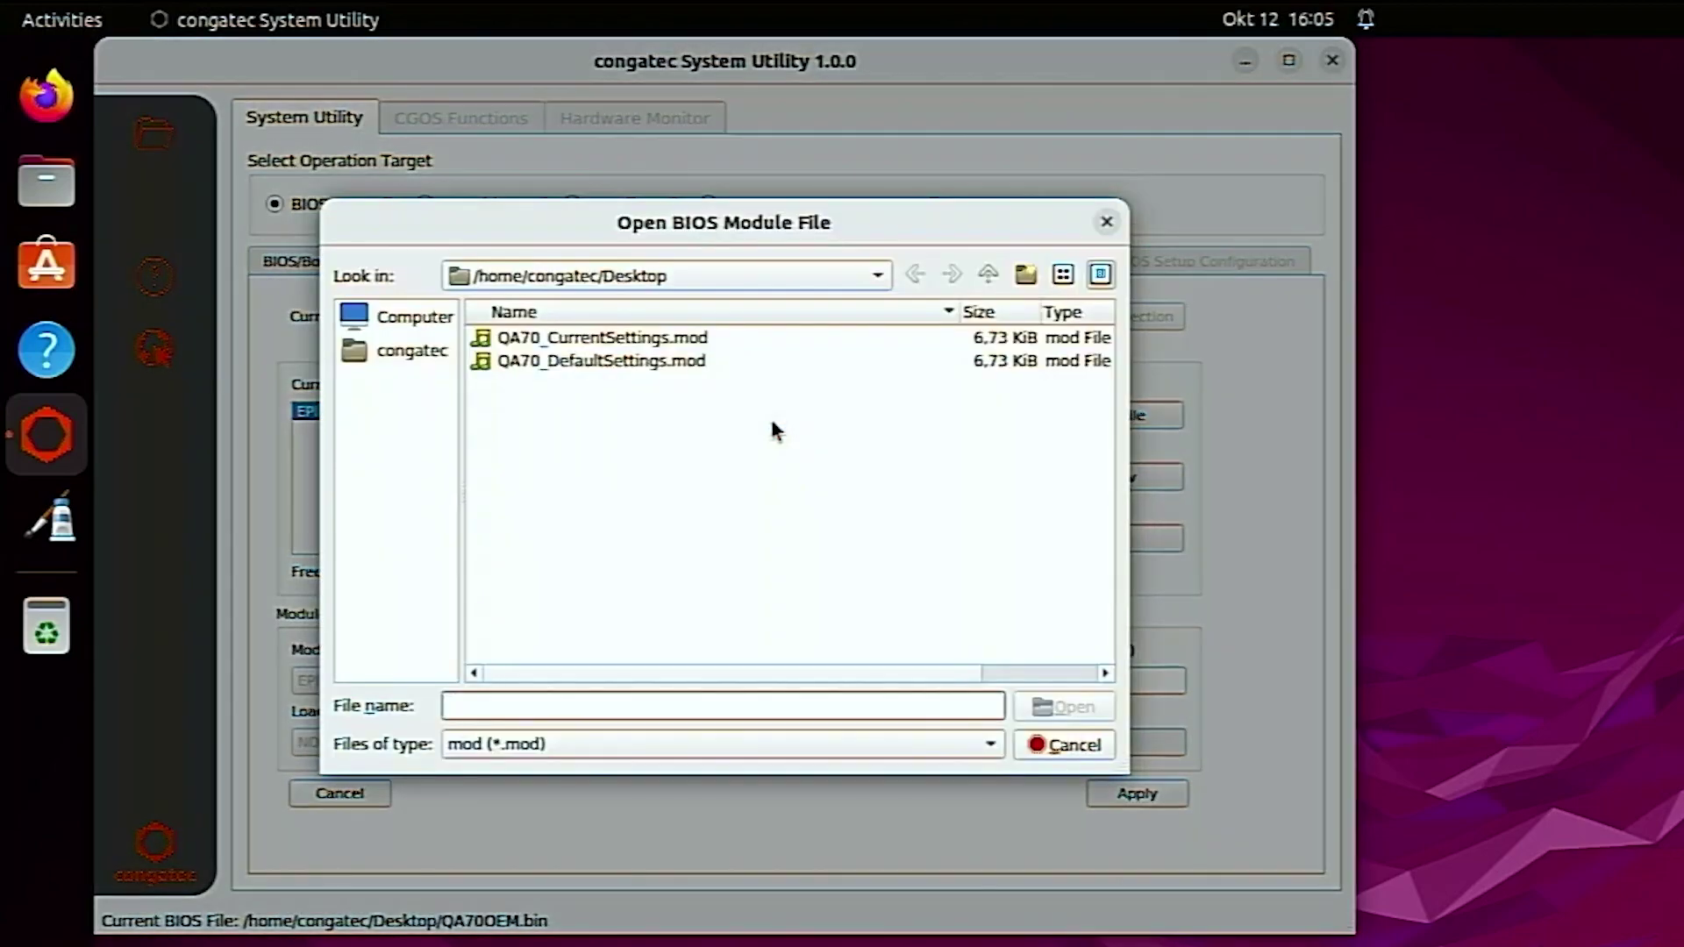
{"action": "left_click", "coordinate": [660, 342]}
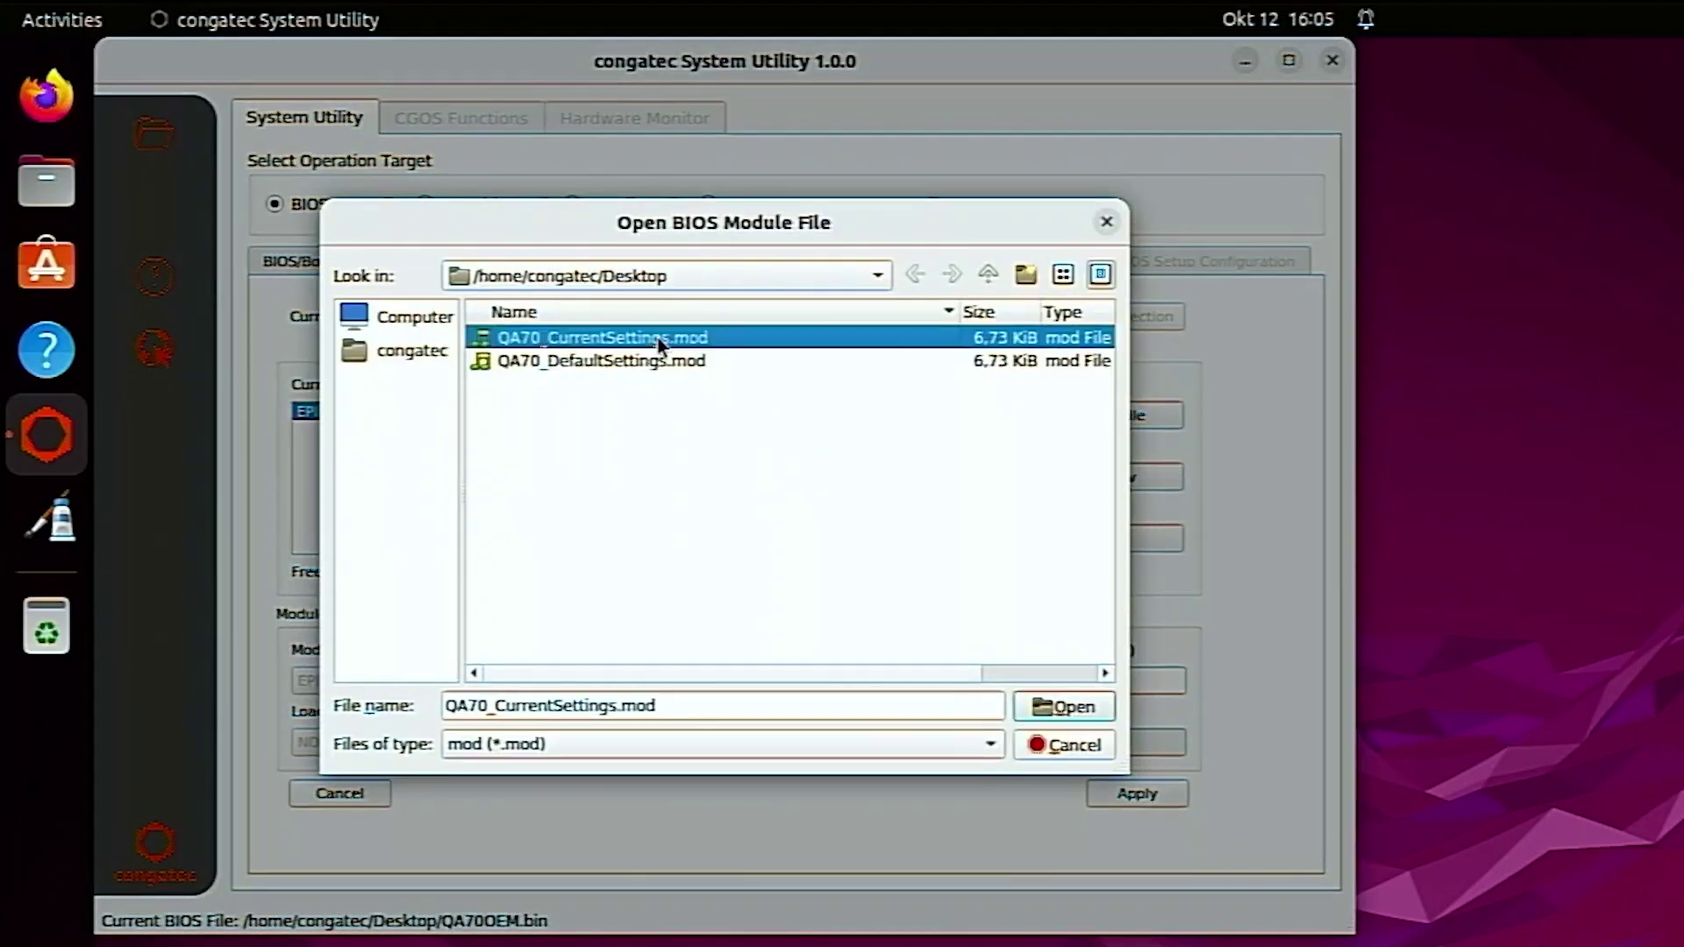
{"action": "left_click", "coordinate": [1066, 711]}
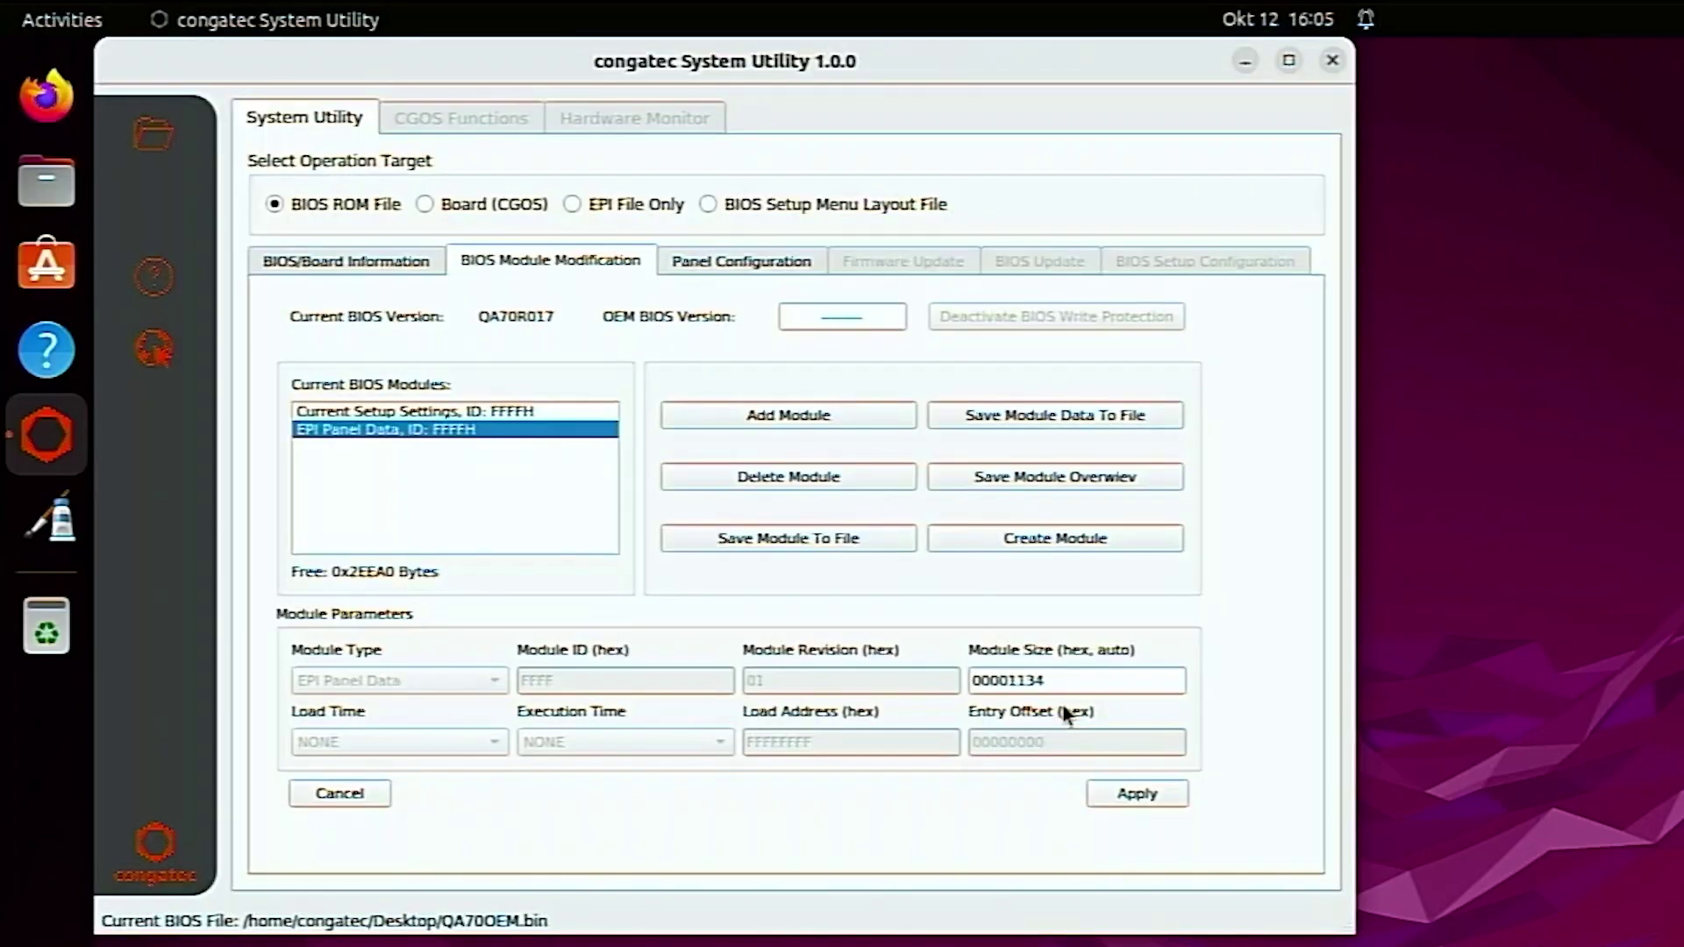
{"action": "left_click", "coordinate": [444, 410]}
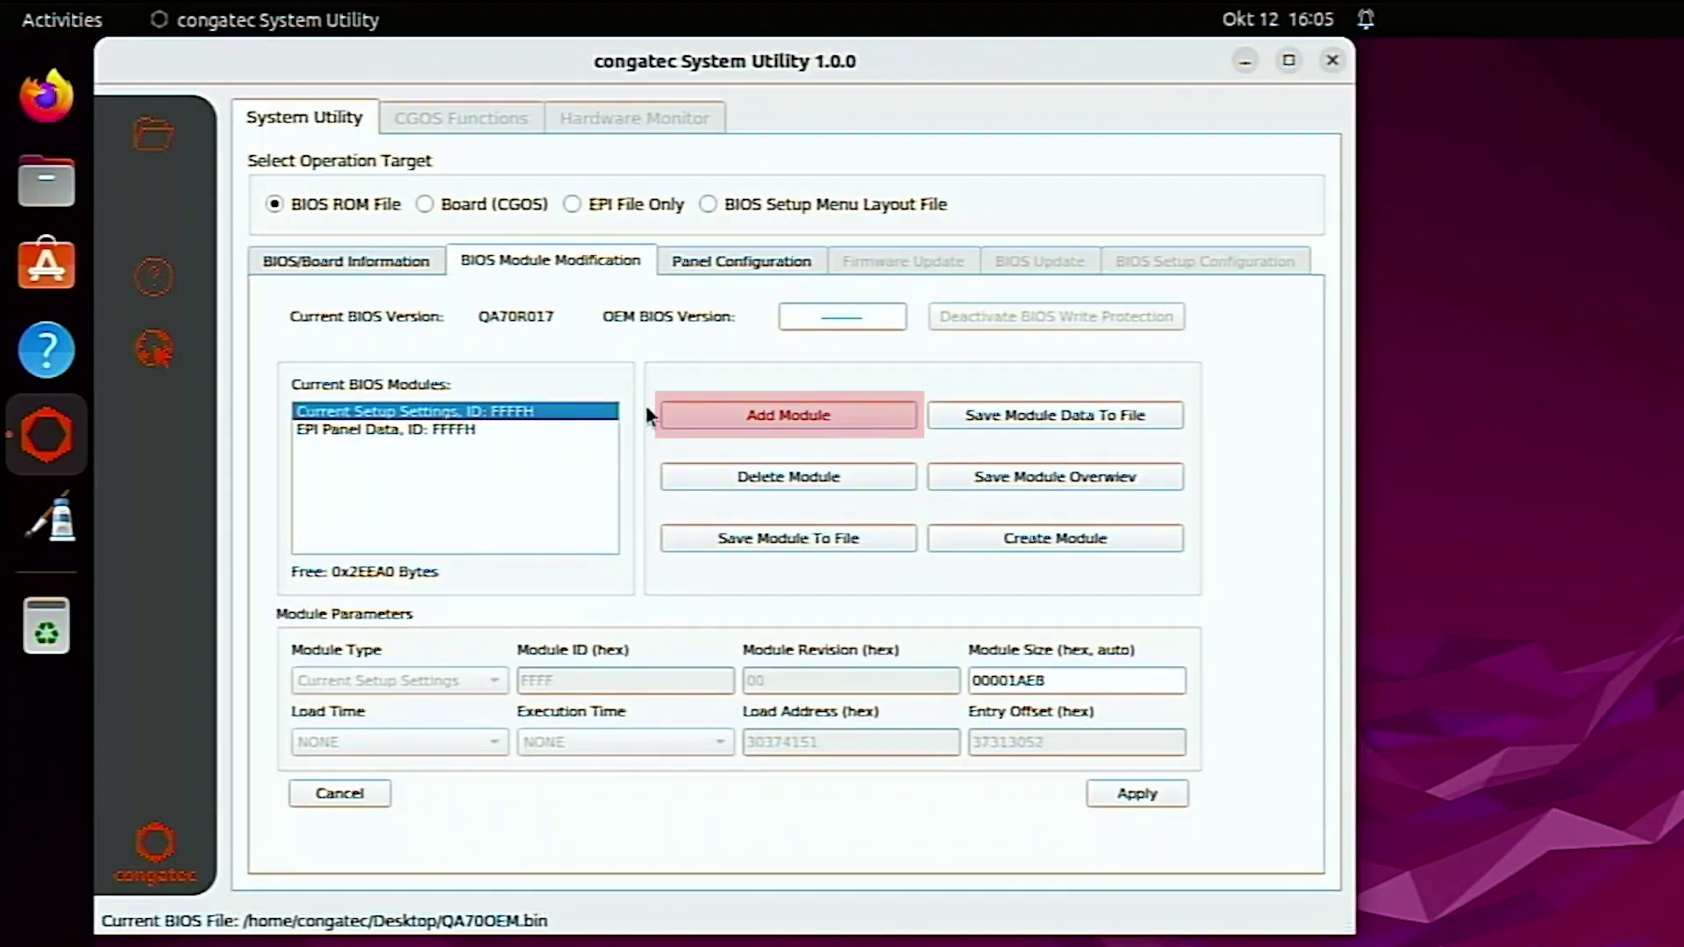
Add QA70_DefaultSettings.mod and enter QA70OEM as the OEM BIOS version.
{"action": "left_click", "coordinate": [785, 414]}
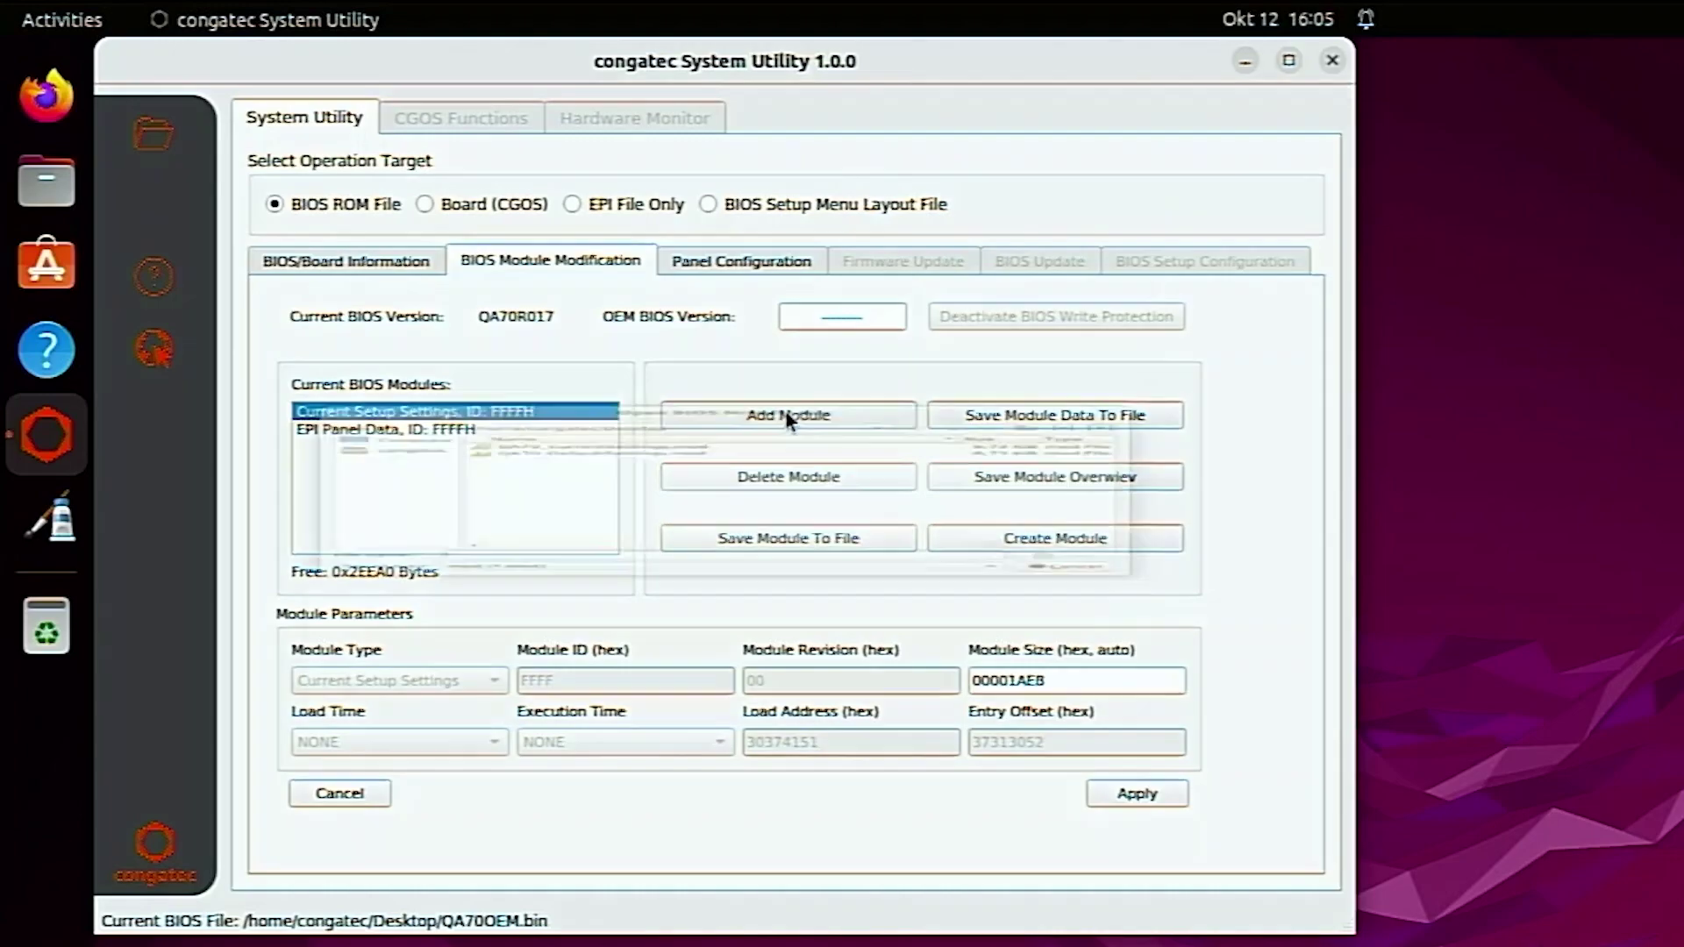
{"action": "left_click", "coordinate": [602, 362]}
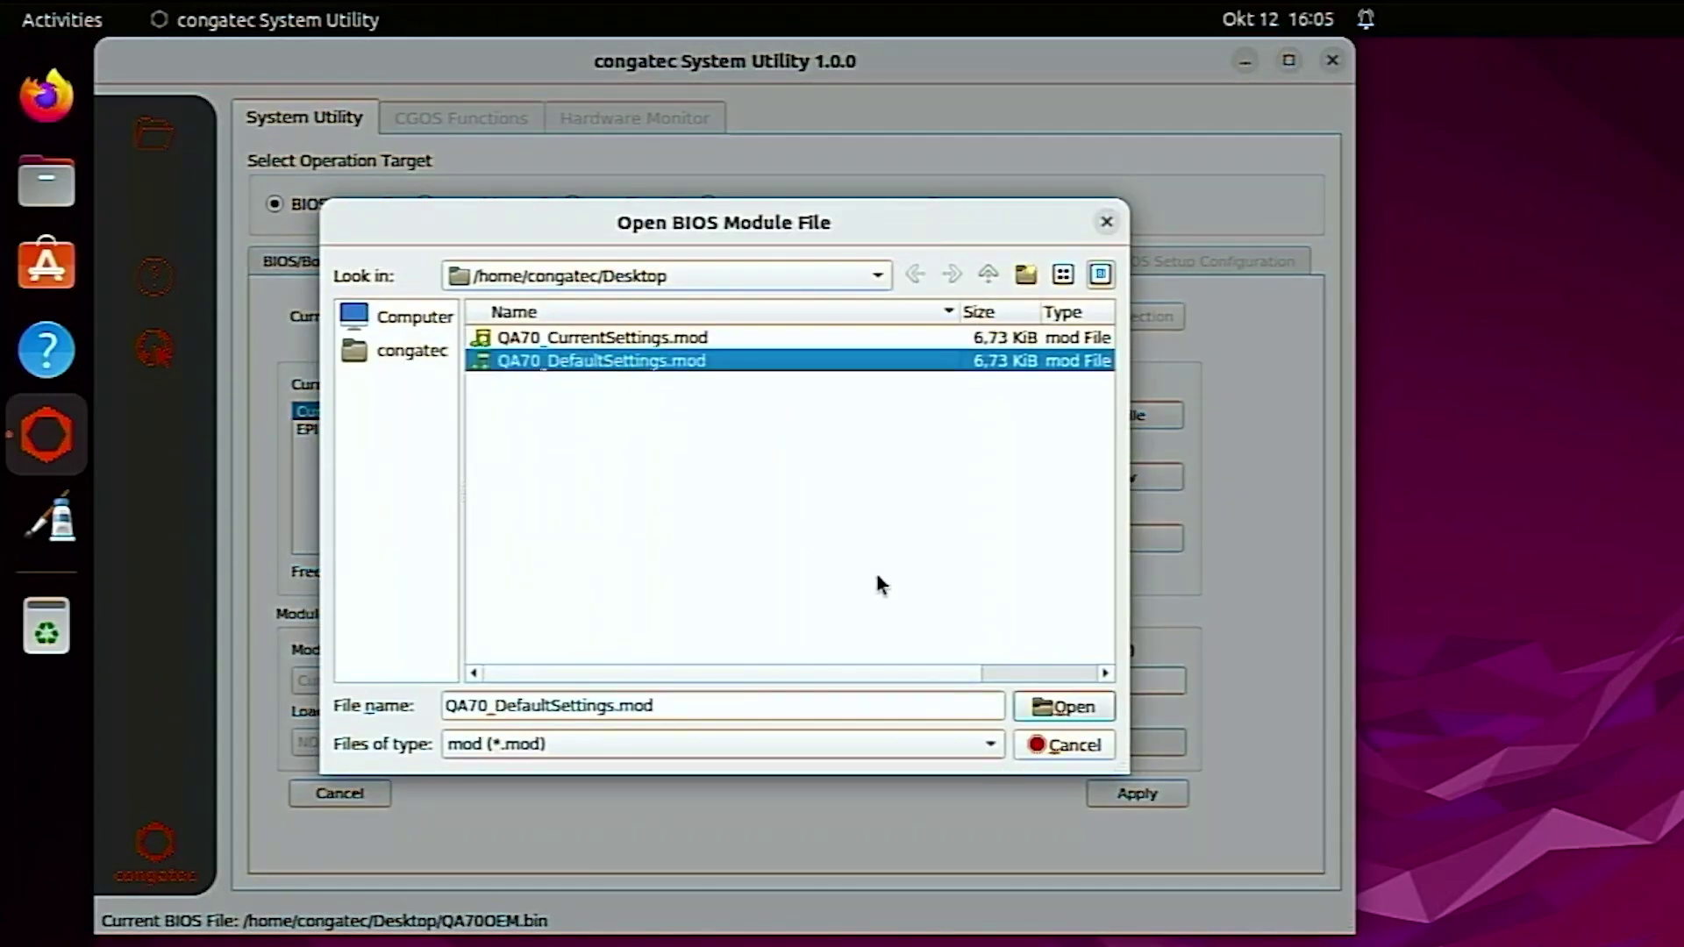
{"action": "left_click", "coordinate": [1068, 707]}
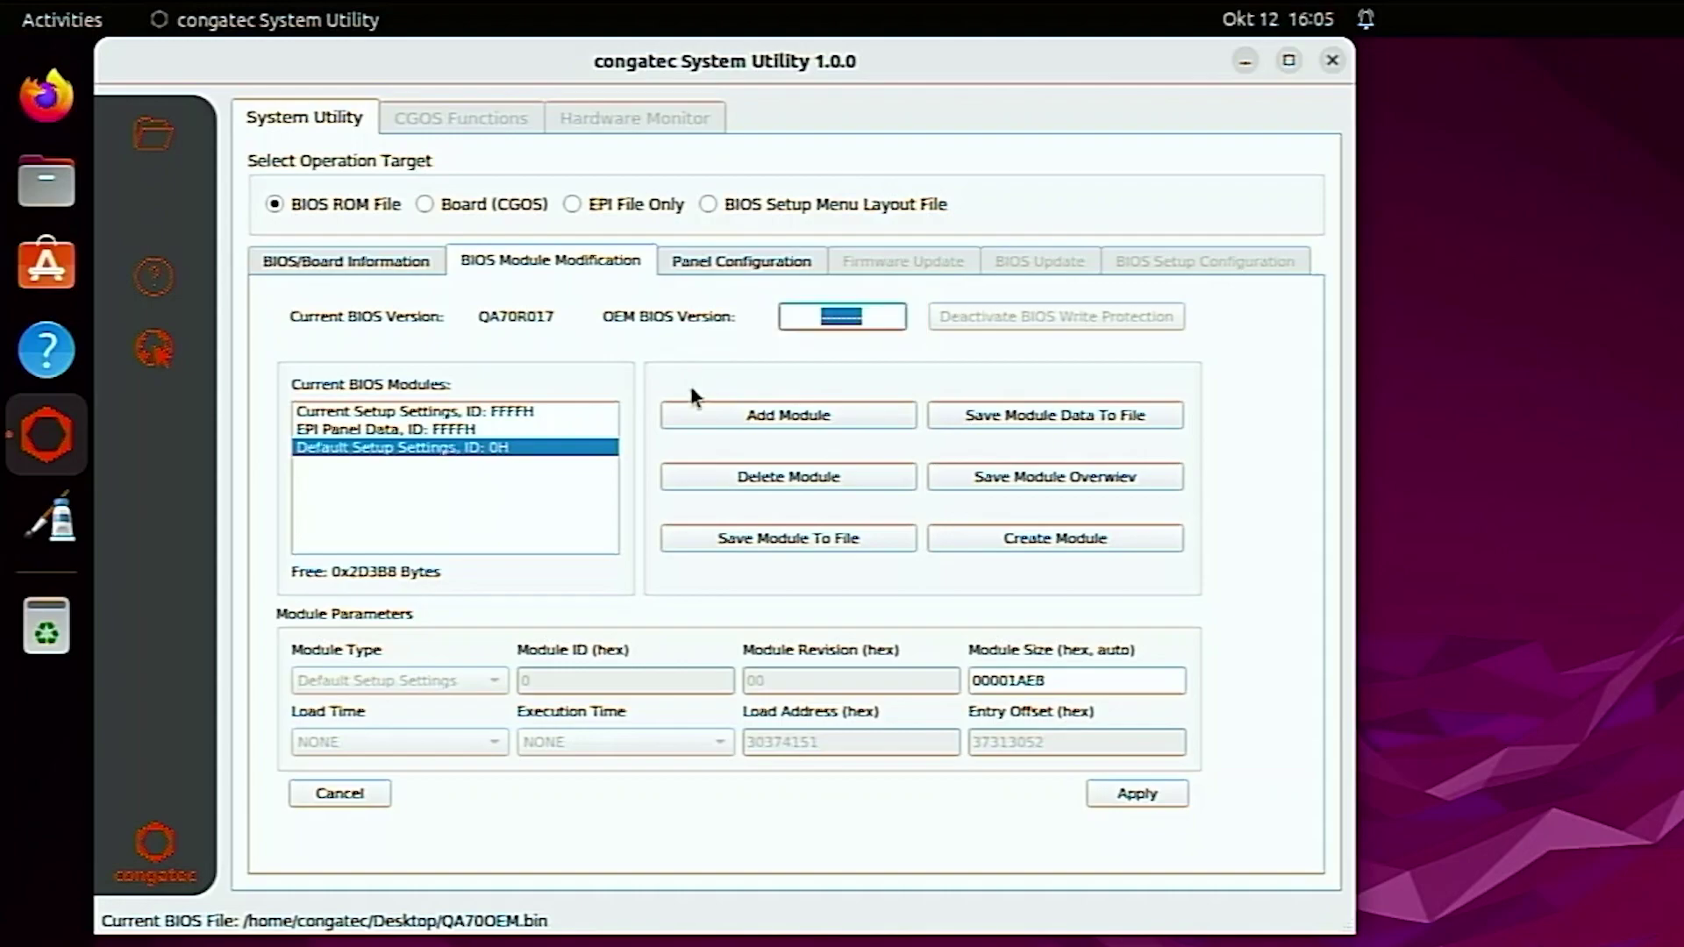
{"action": "type", "text": "QA70OEM"}
Apply the setup modules and OEM version QA70OEM to QA70OEM.bin, then close the utility.
{"action": "left_click", "coordinate": [1128, 796]}
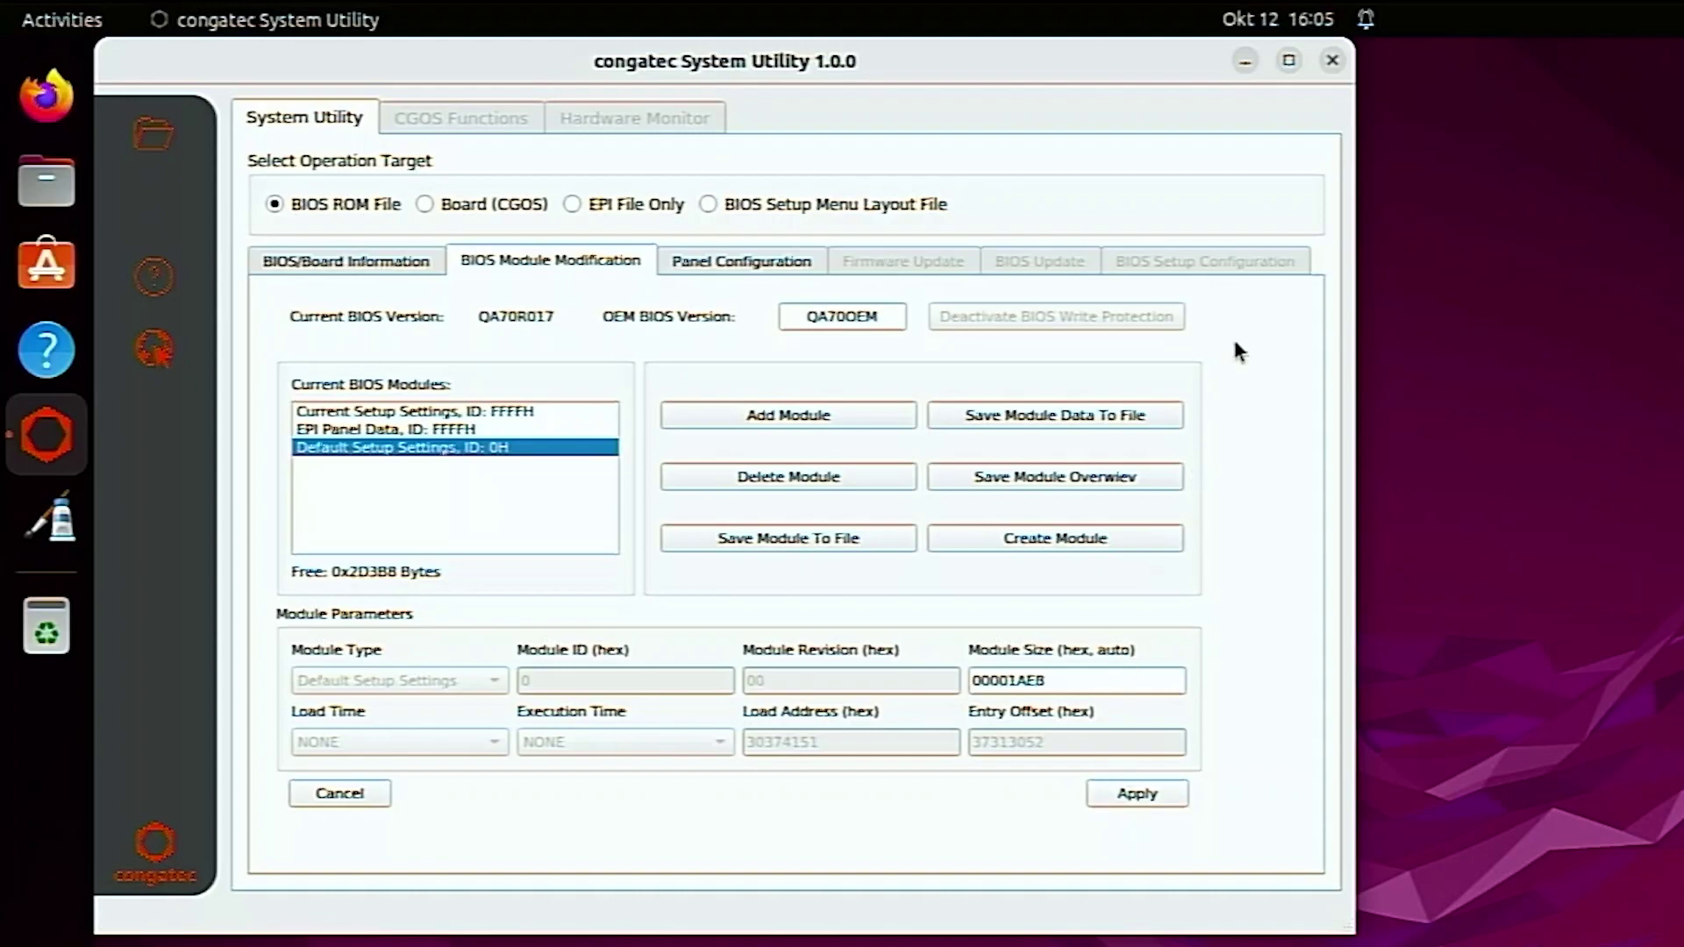
{"action": "left_click", "coordinate": [1331, 61]}
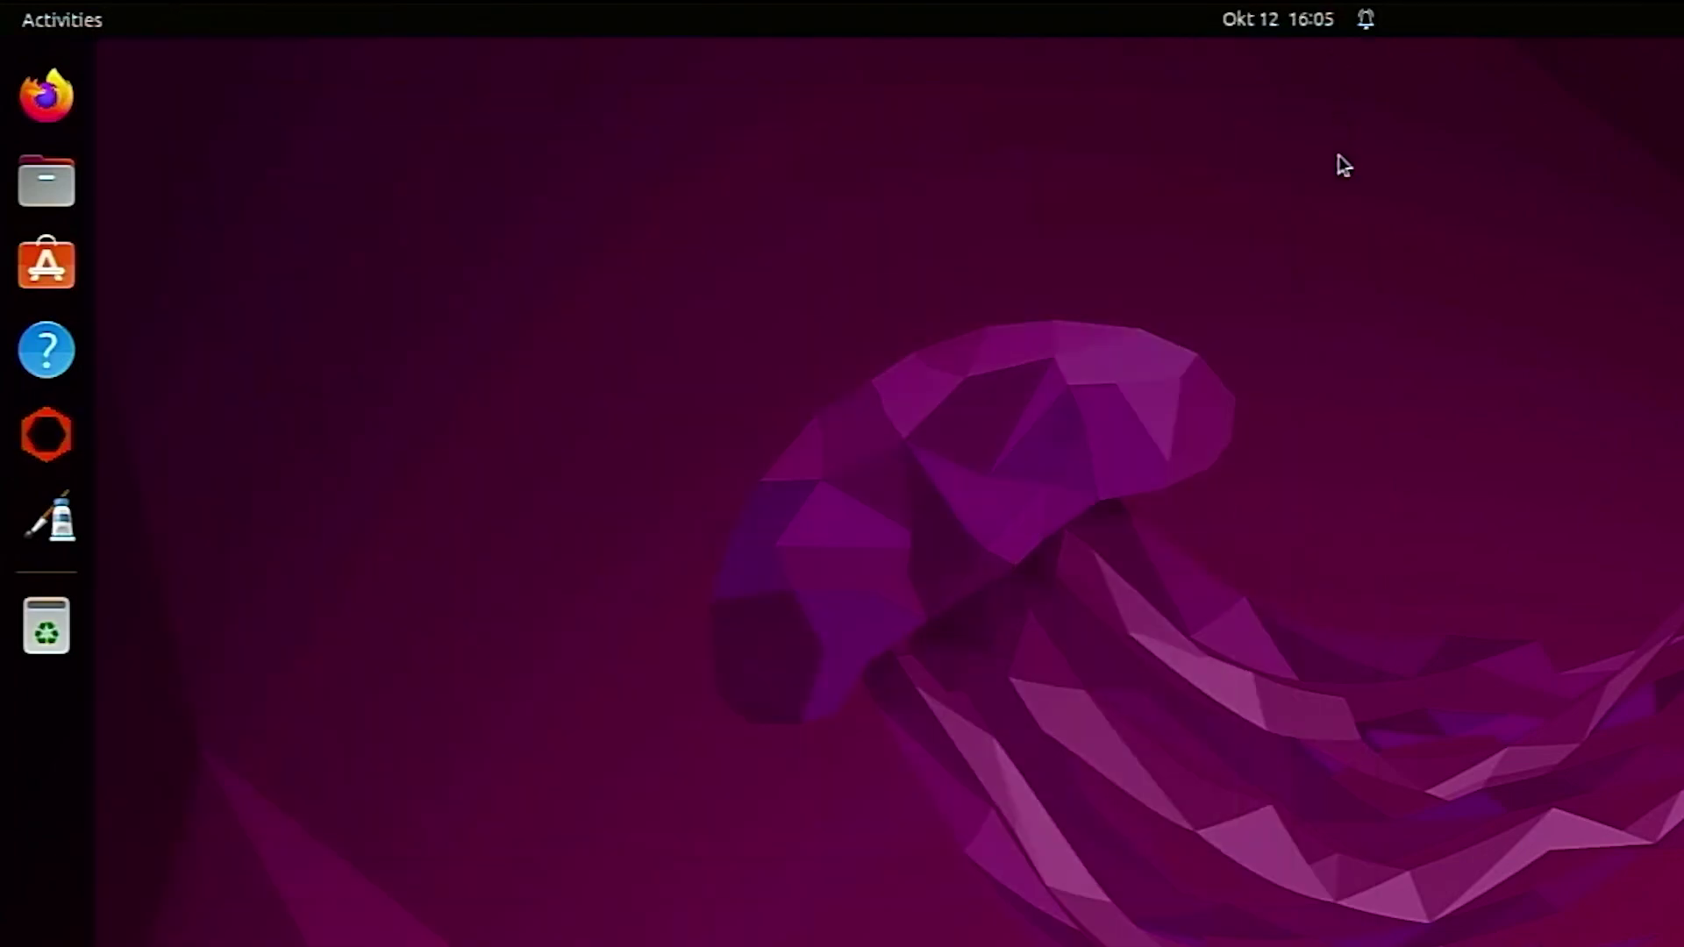